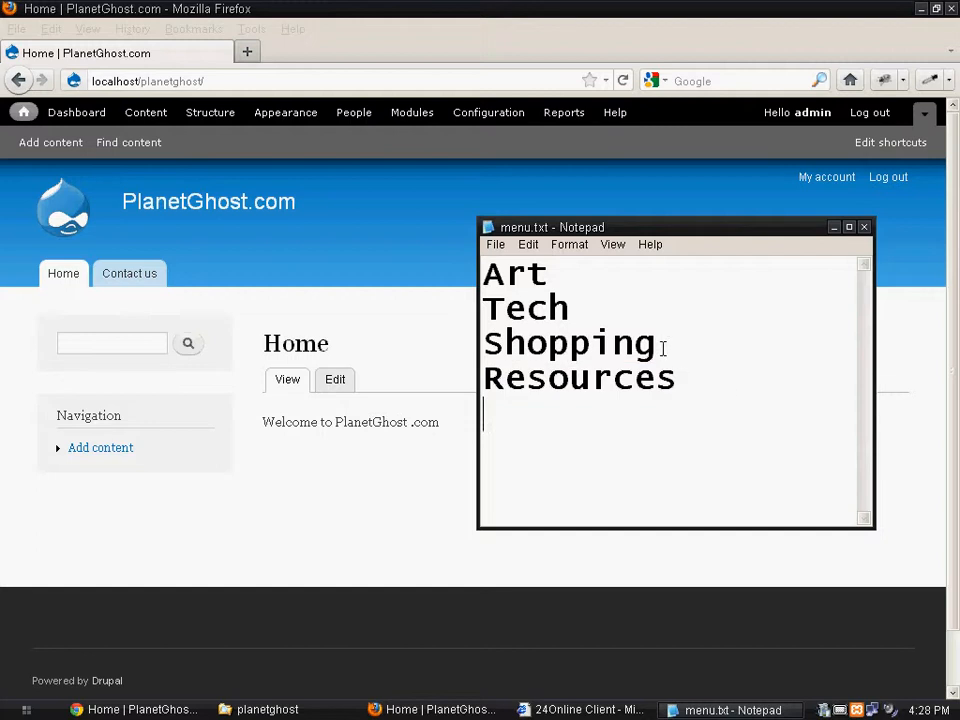
Review the planned section names Art, Tech, Shopping and Resources in the menu.txt note
double_click(550, 279)
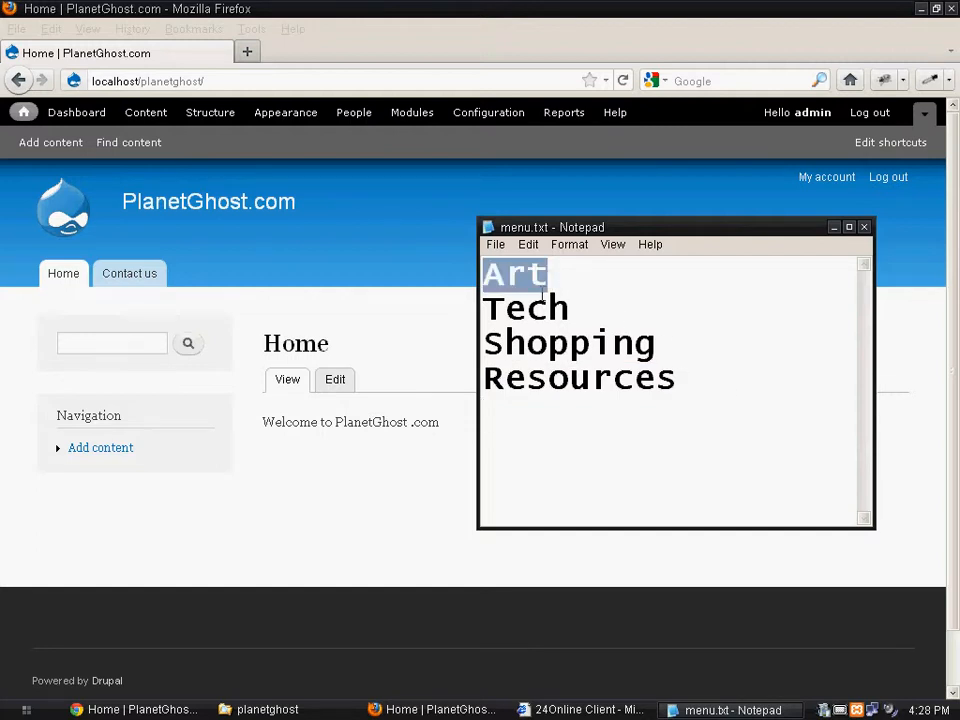
double_click(538, 294)
double_click(560, 343)
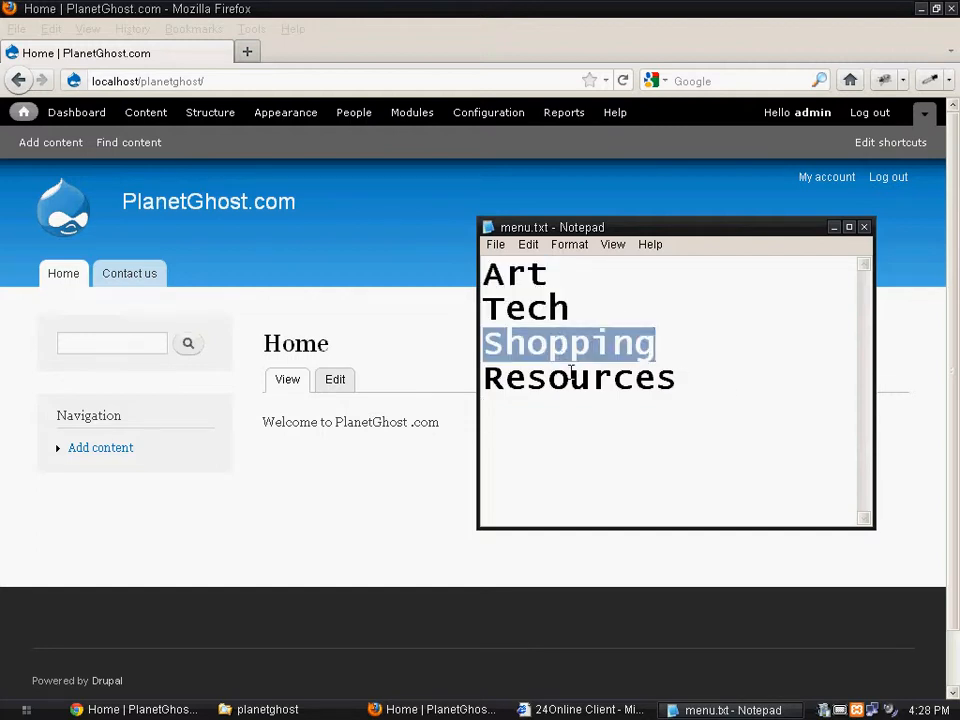
double_click(571, 376)
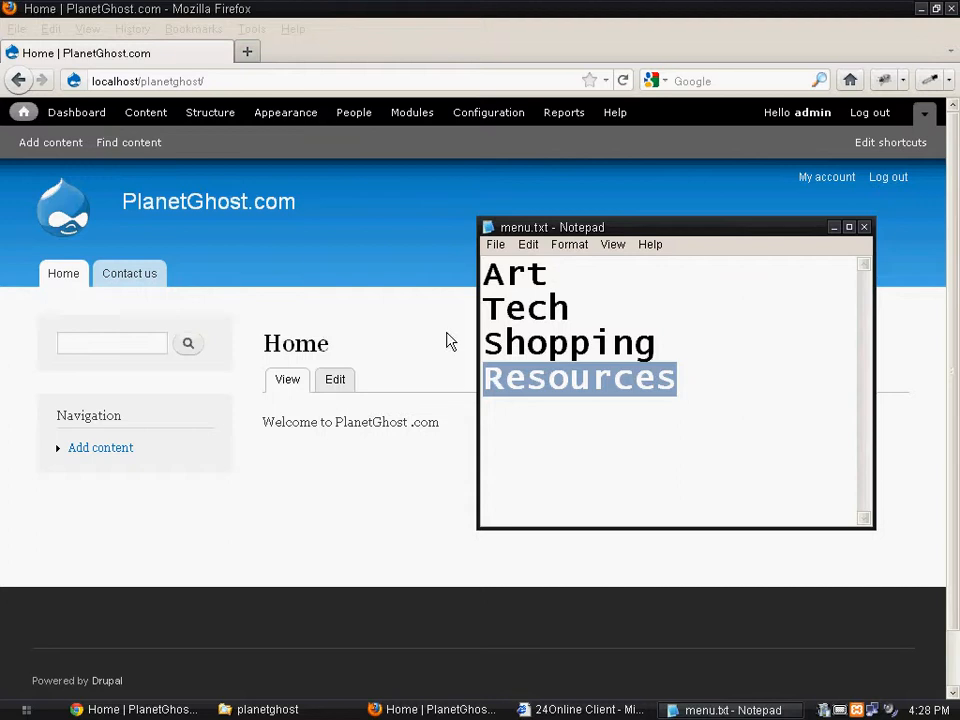
double_click(497, 276)
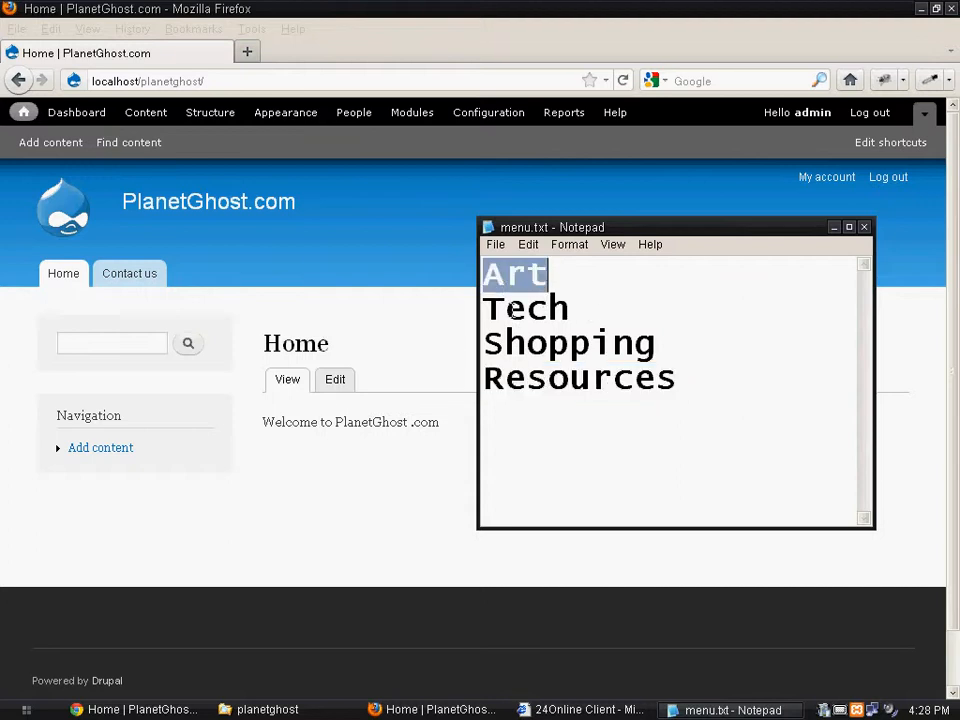
double_click(511, 310)
double_click(553, 343)
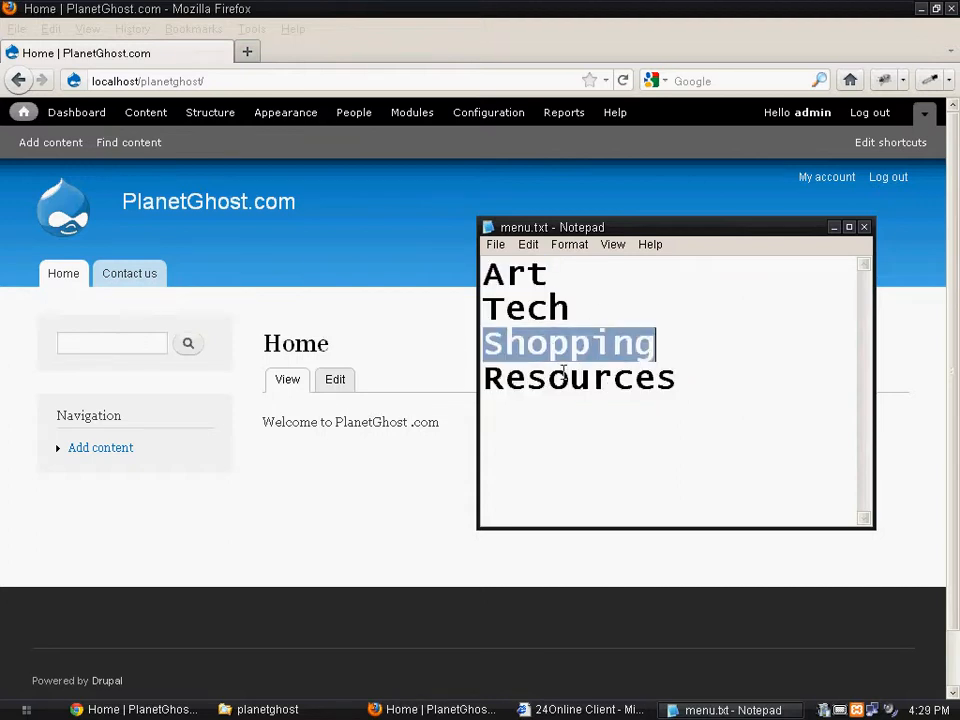
double_click(566, 390)
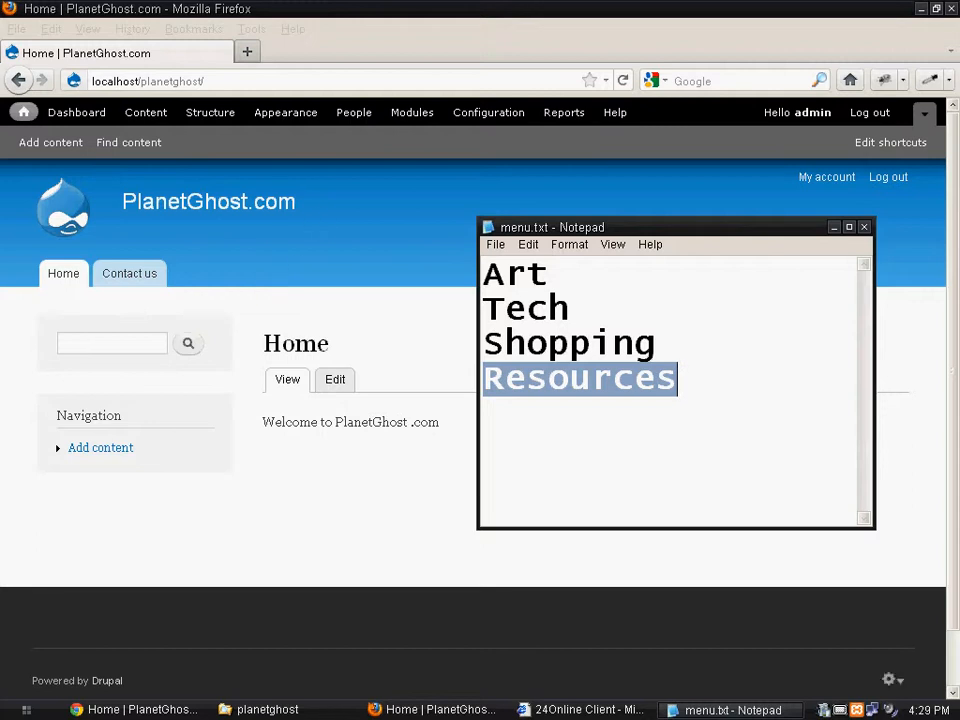
Open the Taxonomy administration page within the site's structure settings
left_click(838, 710)
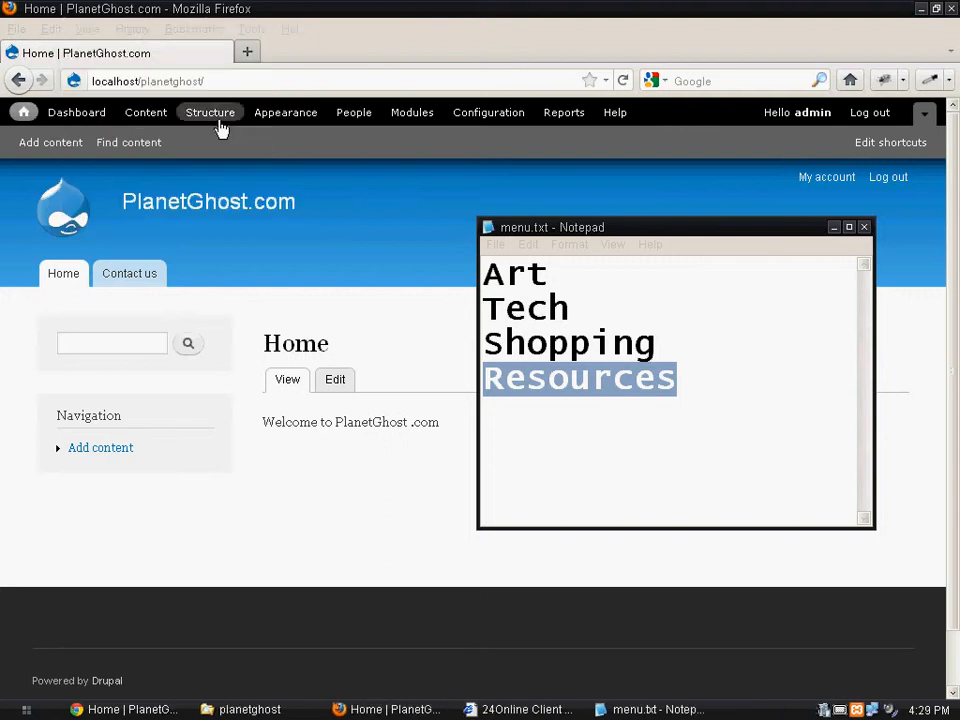
left_click(217, 120)
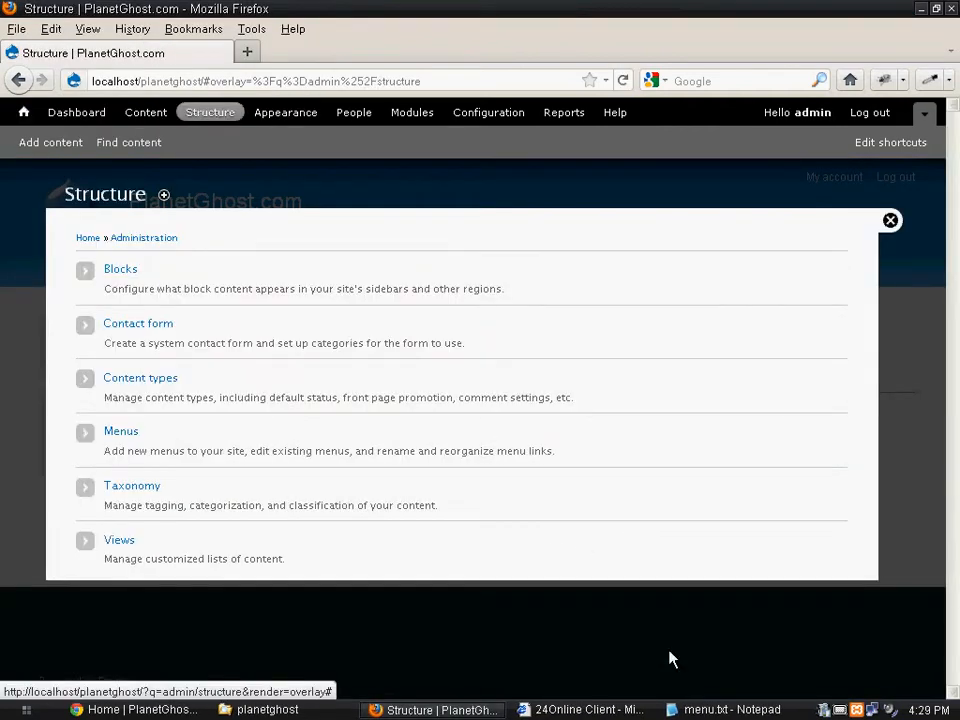
left_click(824, 710)
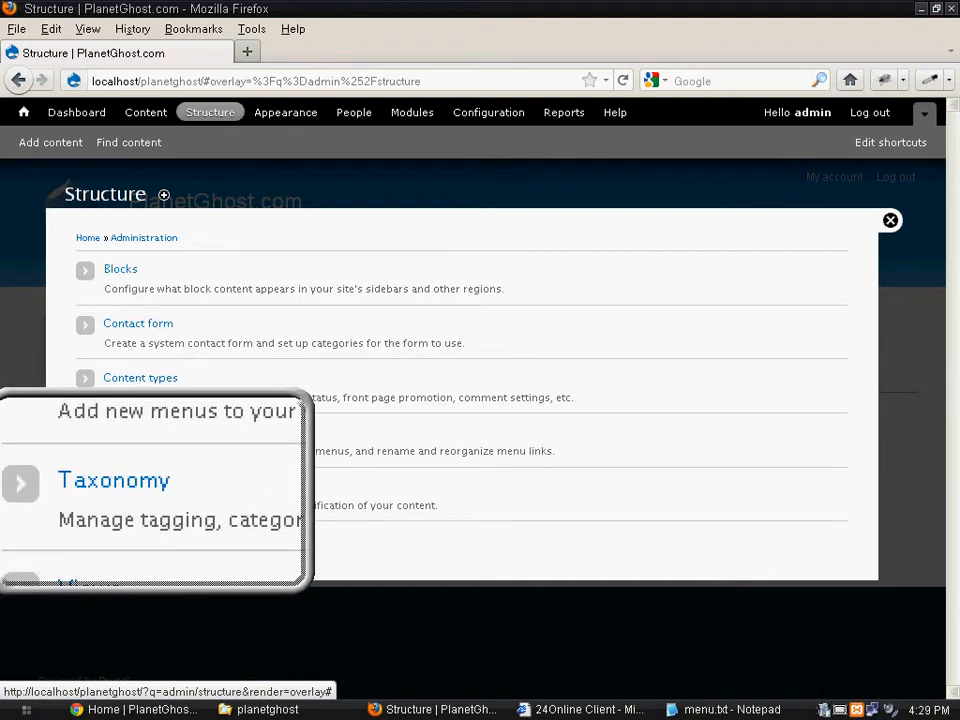
key("super+Escape")
left_click(148, 492)
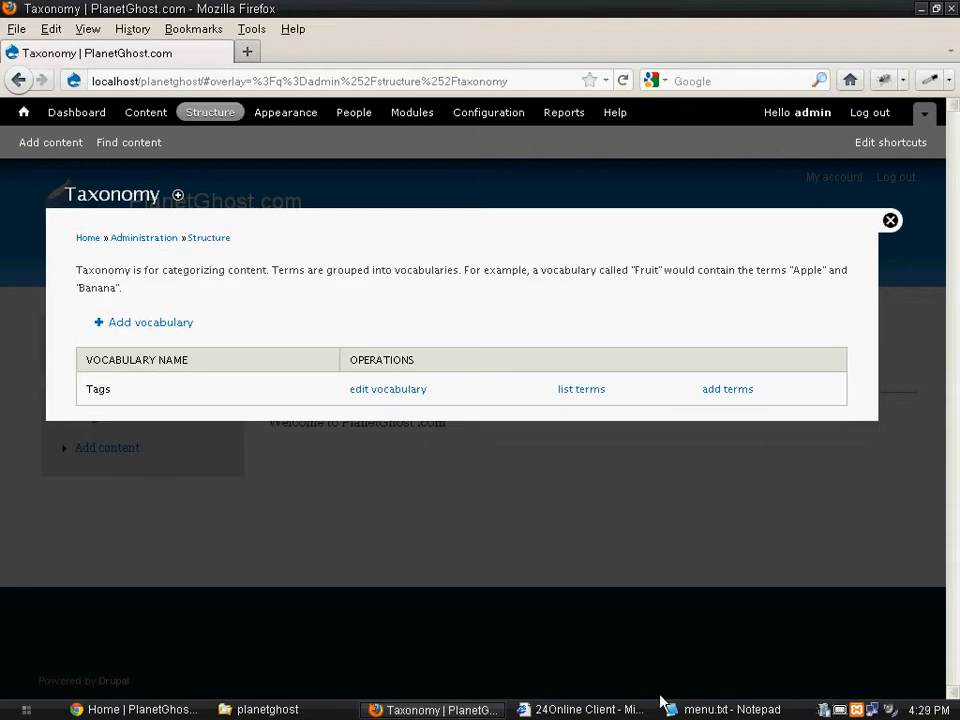
Create a new taxonomy vocabulary named Sections and save it
key("super+plus")
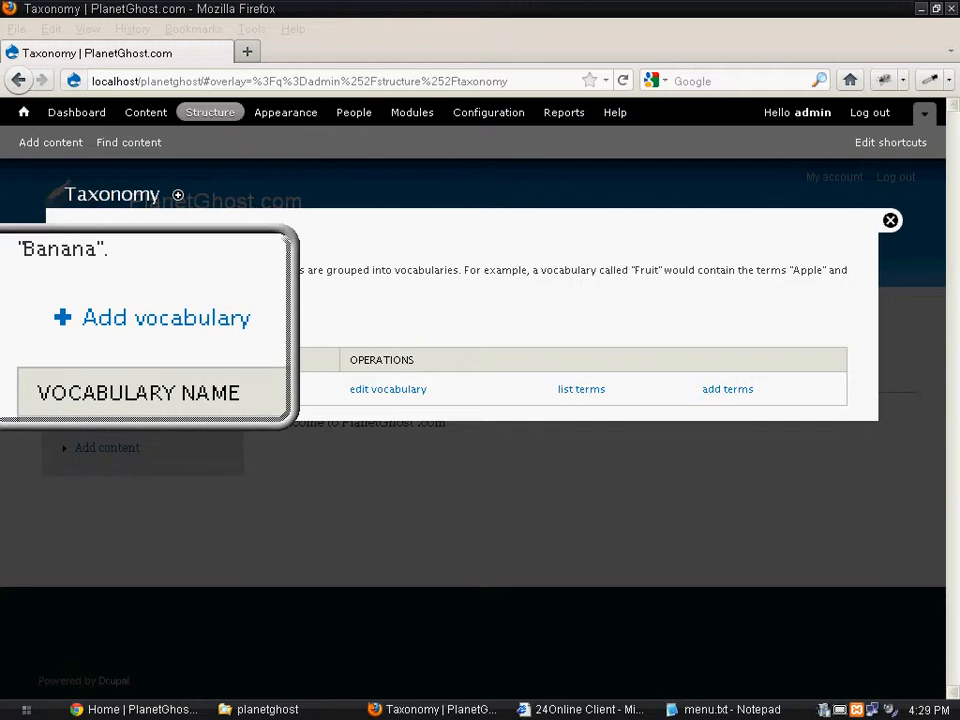
key("super+Escape")
left_click(150, 323)
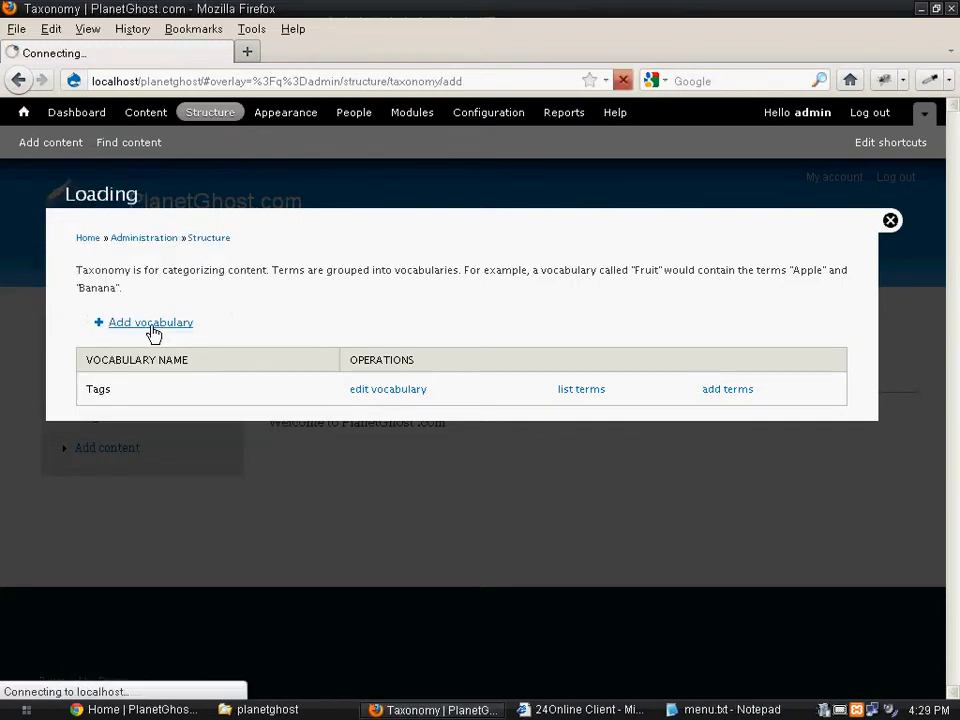
left_click(182, 291)
left_click(182, 291)
left_click(182, 291)
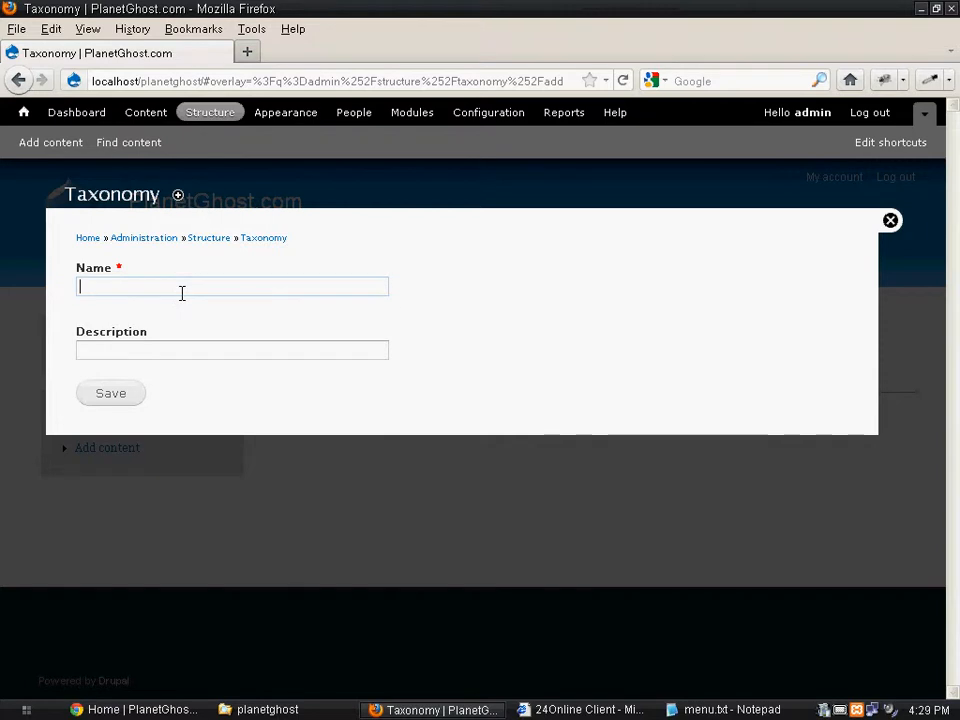
type("Section")
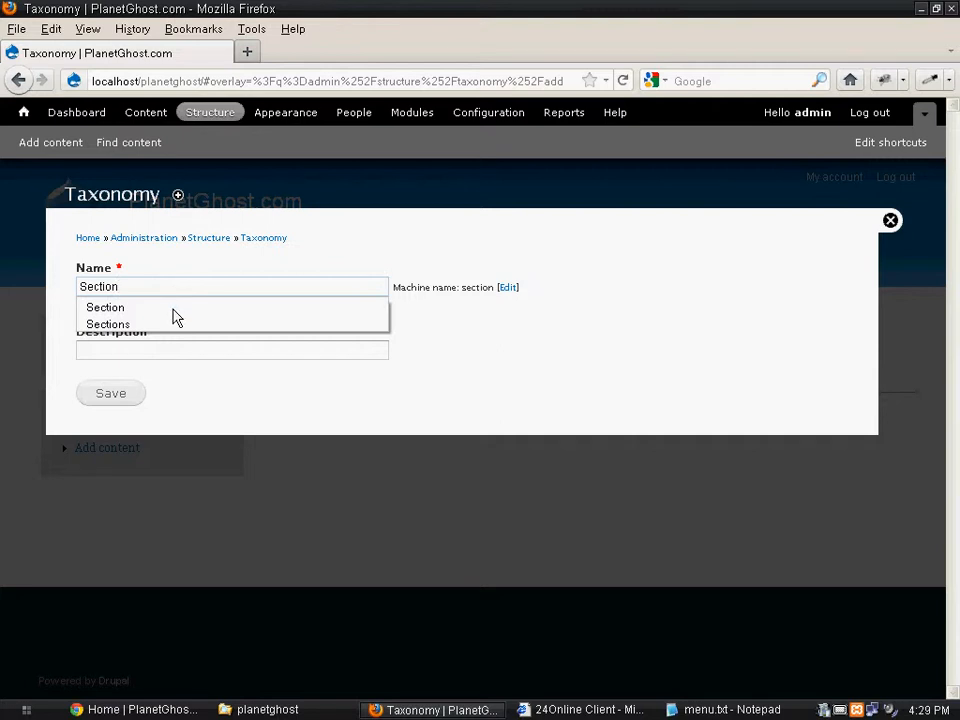
left_click(168, 326)
left_click(125, 398)
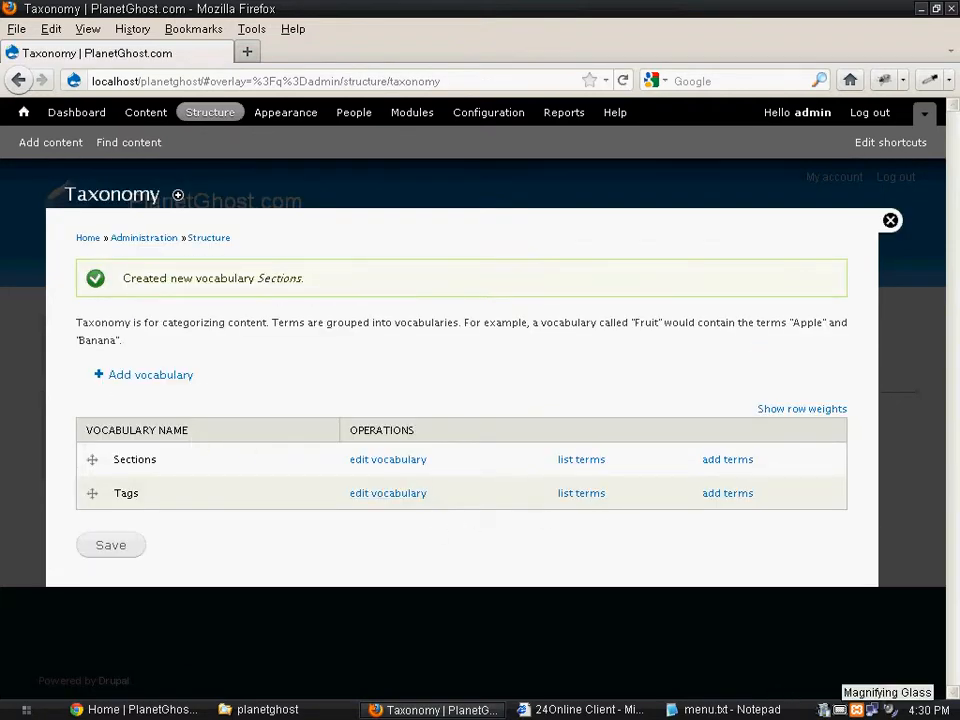
Open the form for adding terms to the Sections vocabulary, and bring the menu.txt note into view
left_click(843, 711)
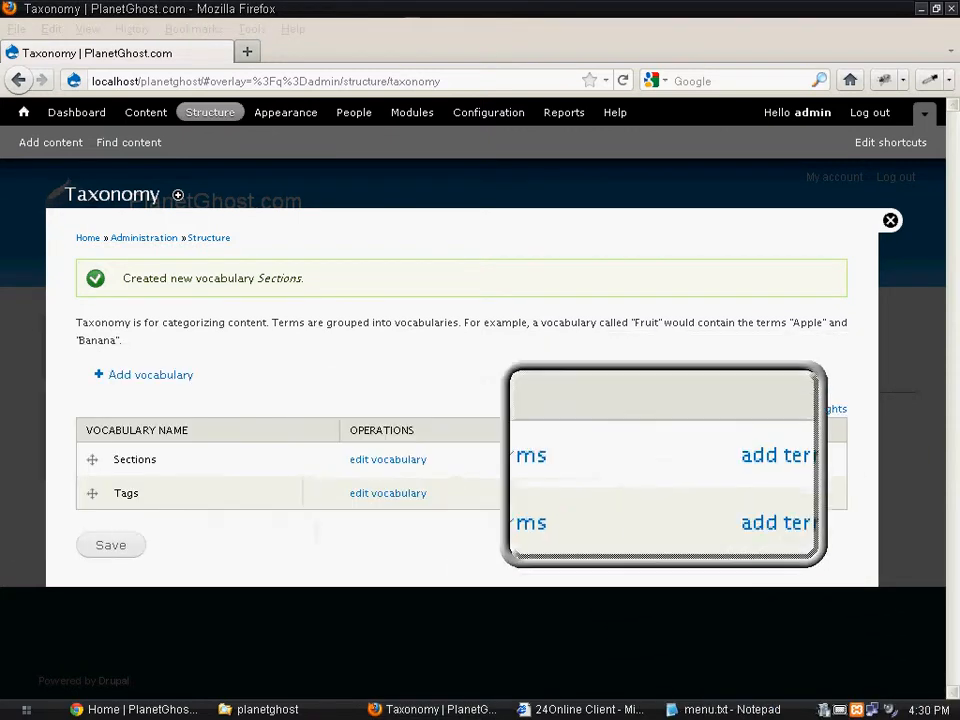
left_click(721, 460)
left_click(721, 460)
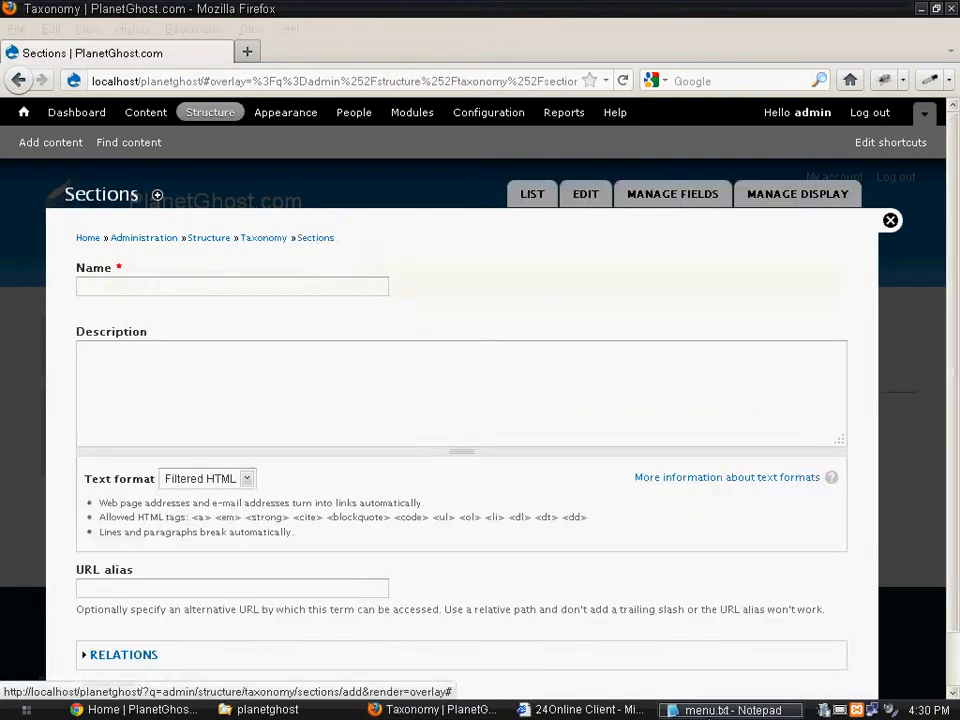
left_click(701, 711)
left_click(714, 712)
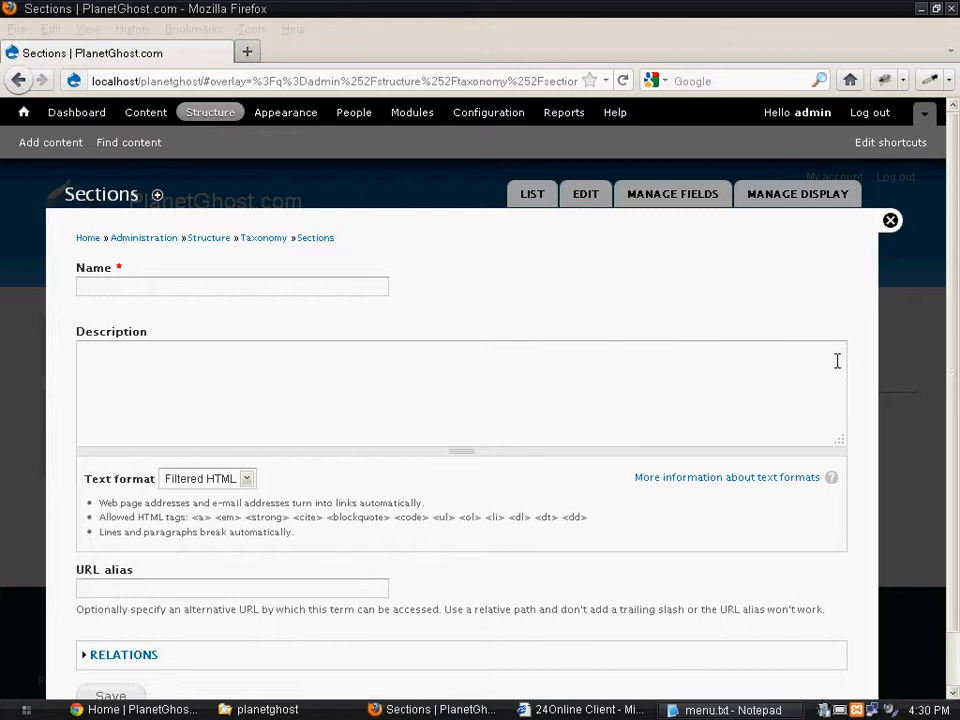
left_click(932, 10)
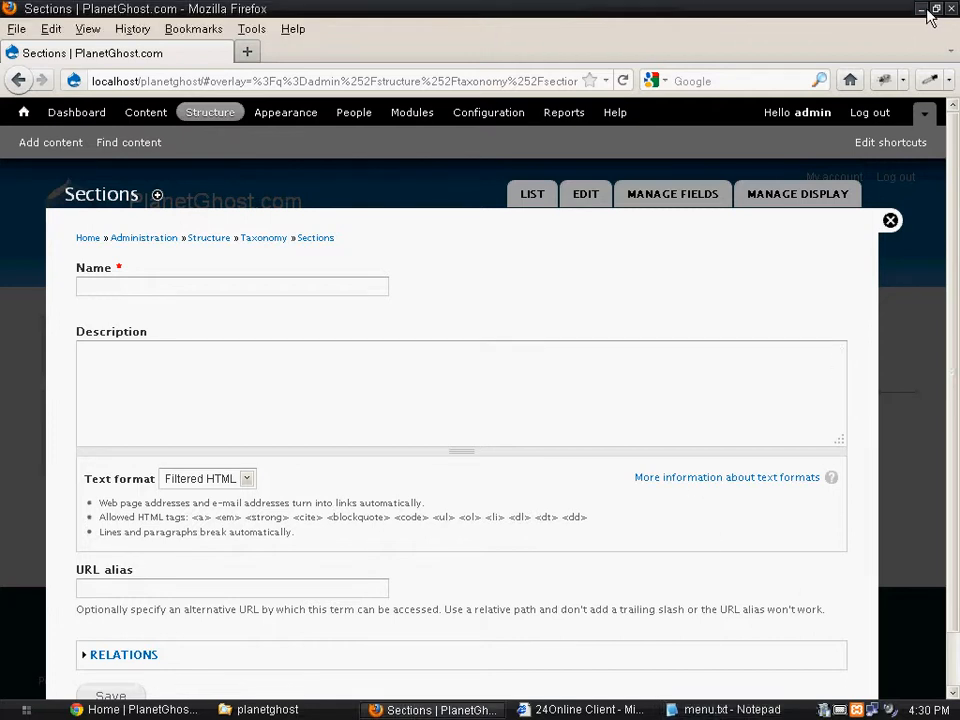
left_click(921, 9)
Copy the word Art from menu.txt and return to the Sections term form in Firefox, keeping the note visible
double_click(530, 273)
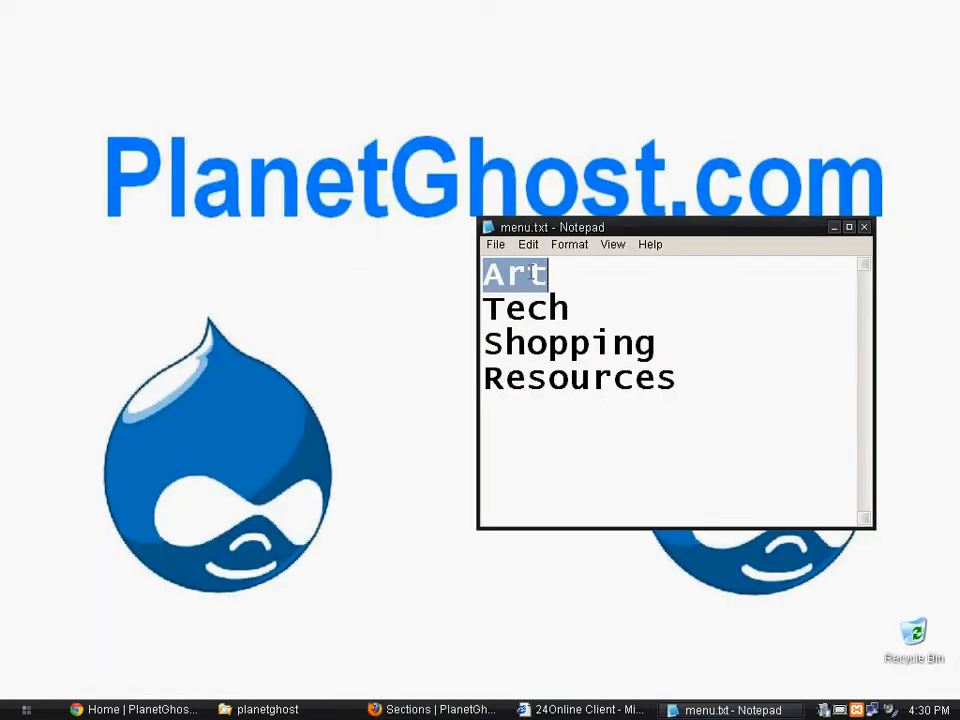
right_click(530, 273)
left_click(594, 332)
key("alt+Tab")
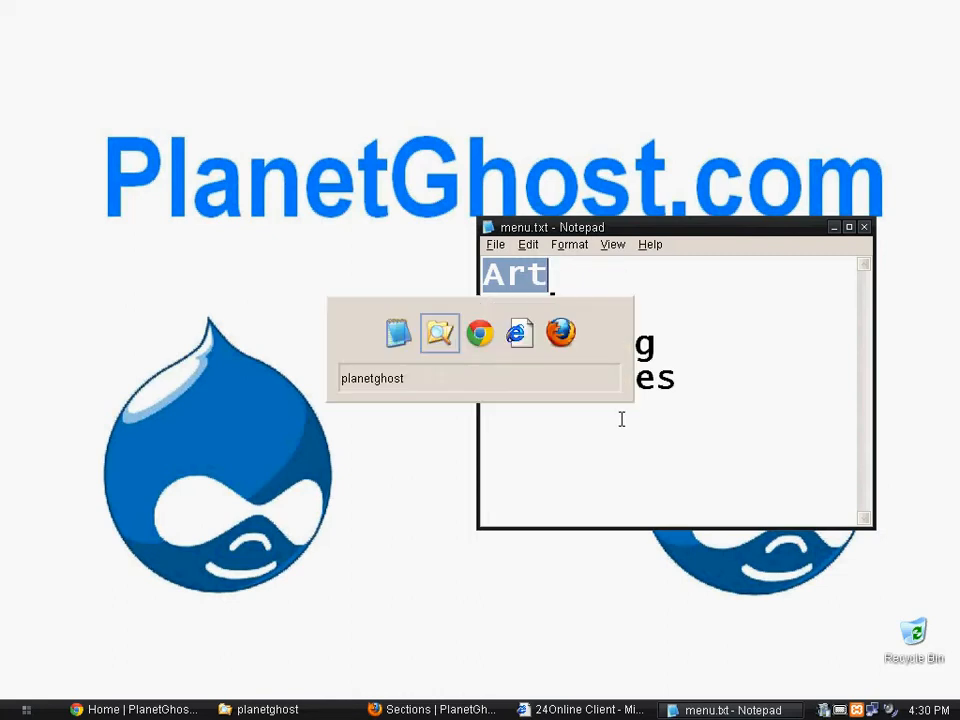
key("alt+Tab")
key("alt+Tab")
key("alt+Tab")
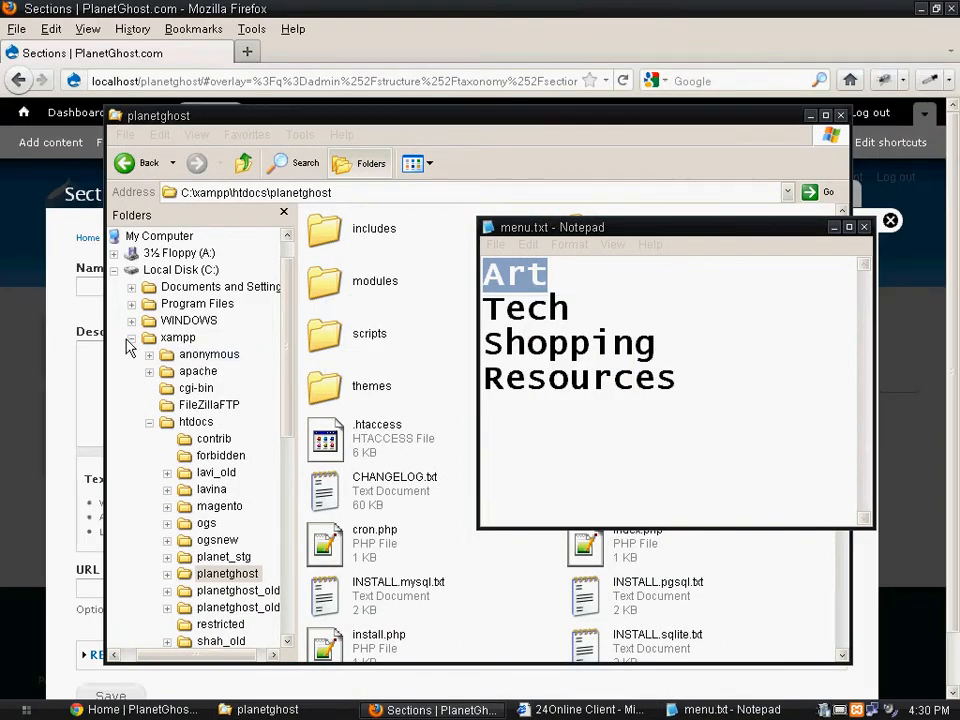
left_click(812, 114)
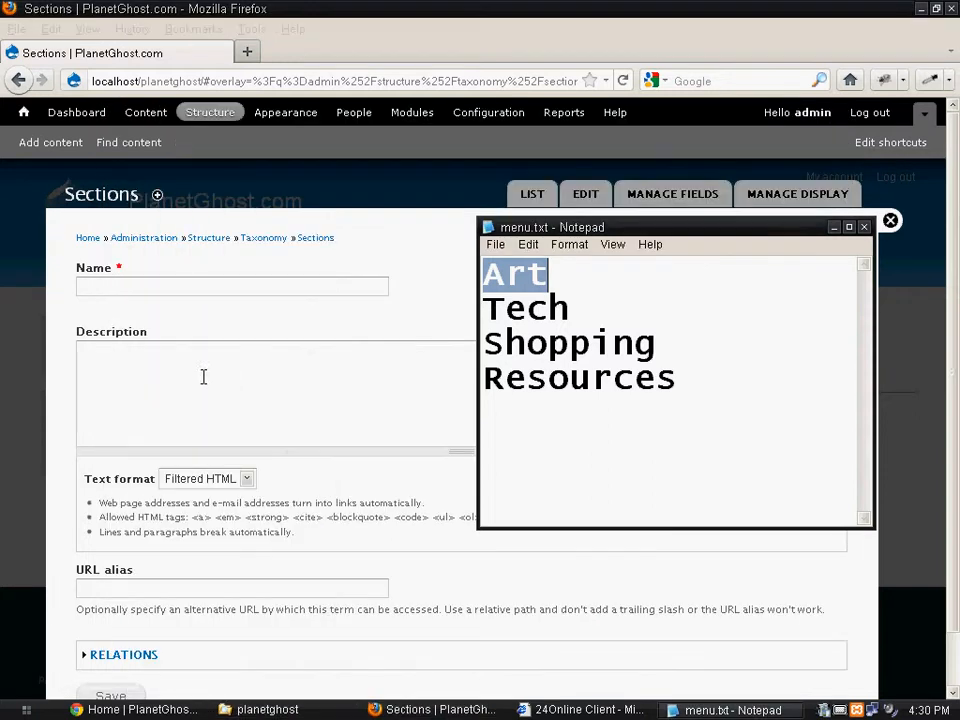
Add Art as a term of the Sections vocabulary by pasting it as the name and saving
left_click(186, 286)
right_click(189, 288)
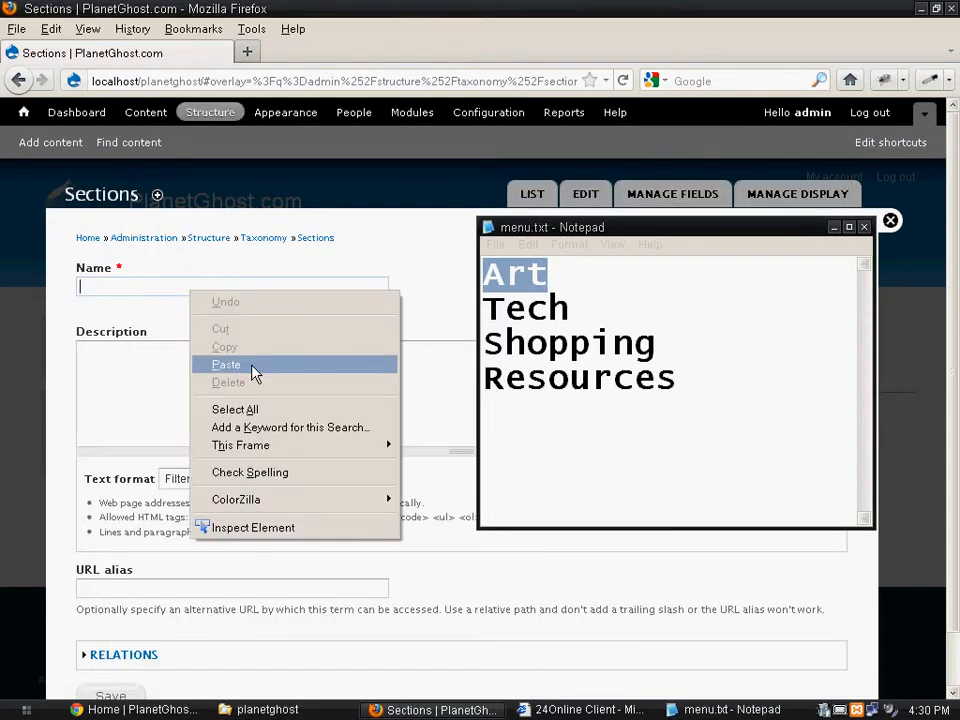
left_click(226, 364)
left_click(181, 376)
scroll(143, 394, "down", 1)
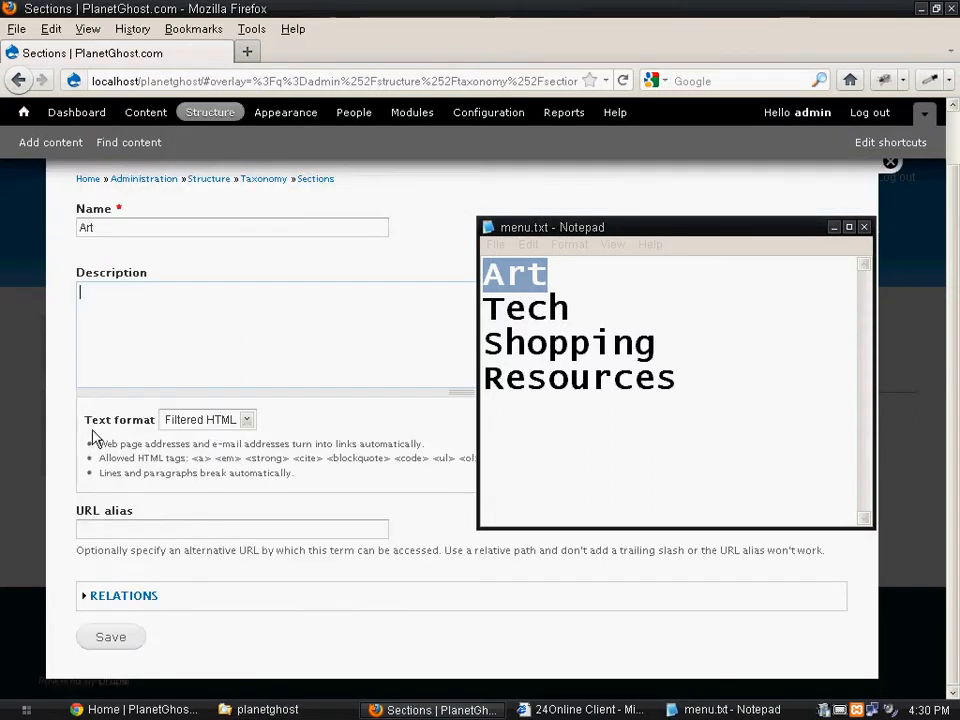
left_click(122, 639)
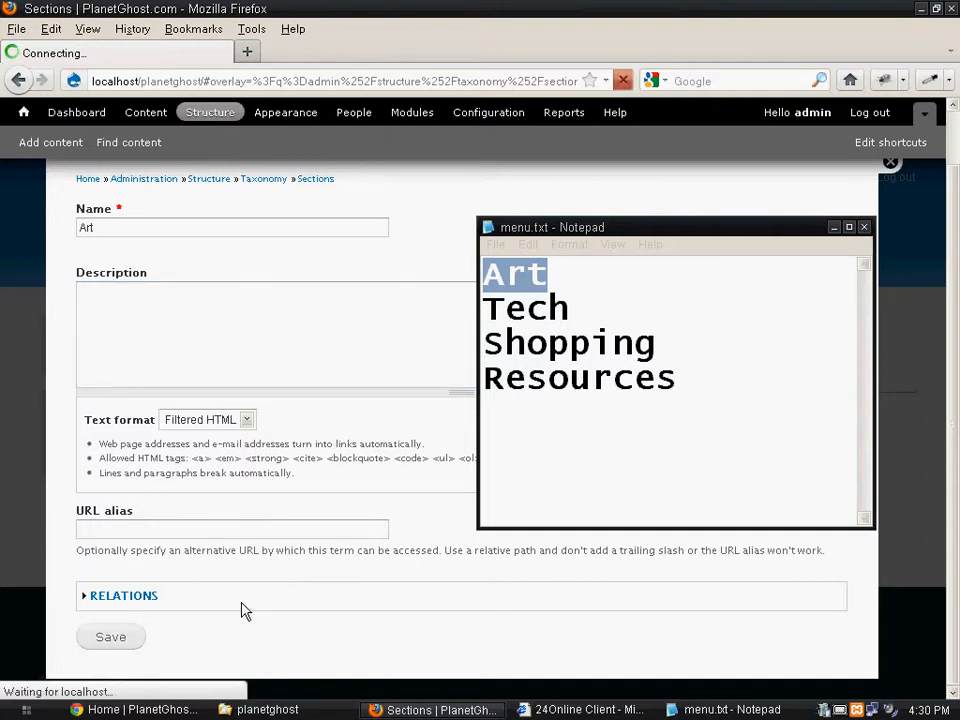
double_click(531, 318)
right_click(533, 320)
left_click(570, 392)
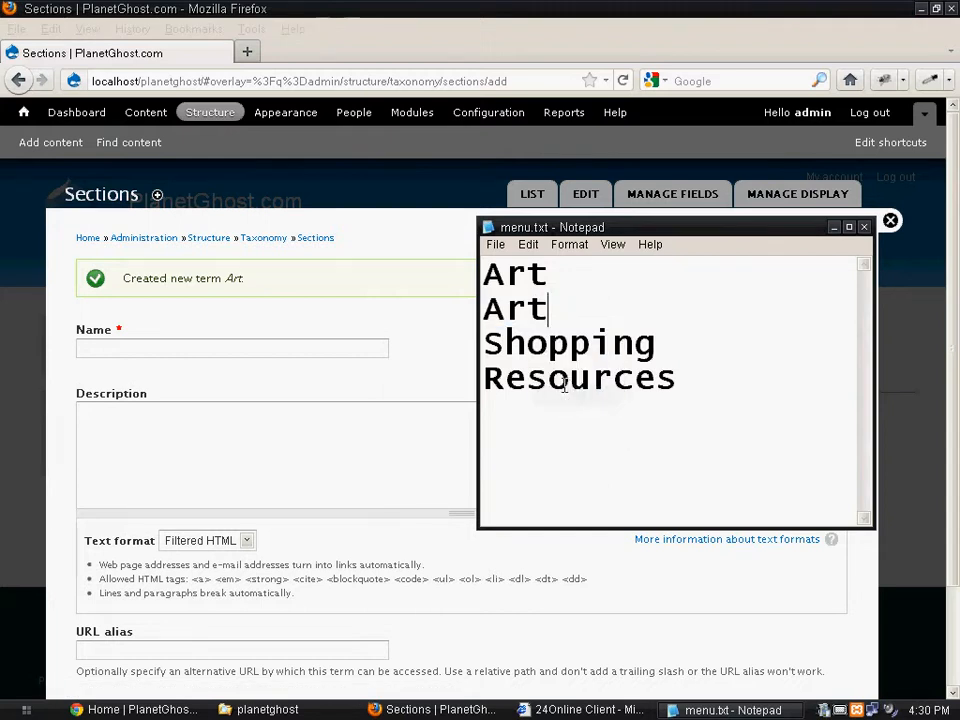
key("ctrl+z")
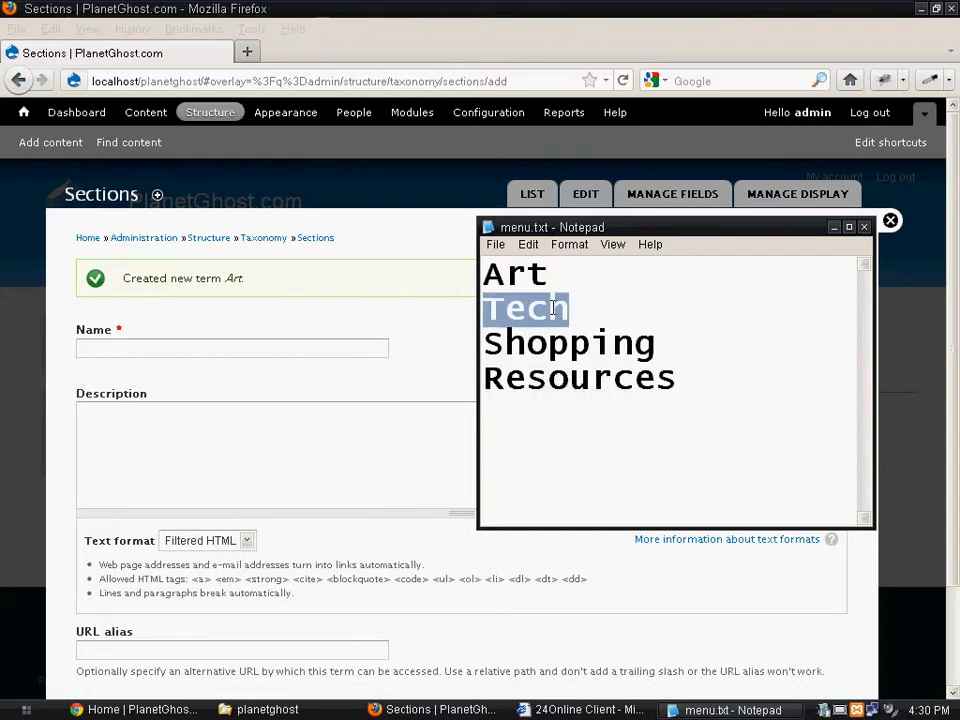
Copy Tech from menu.txt and save it as a new term in the Sections vocabulary
right_click(553, 308)
left_click(583, 360)
left_click(215, 344)
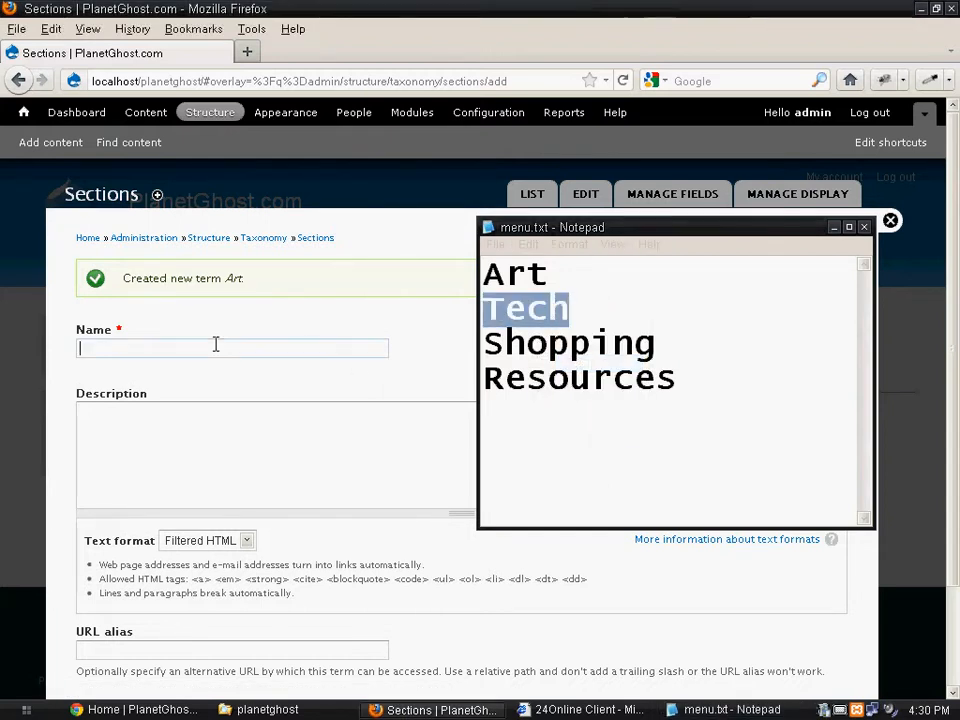
right_click(215, 344)
left_click(258, 424)
scroll(40, 445, "down", 2)
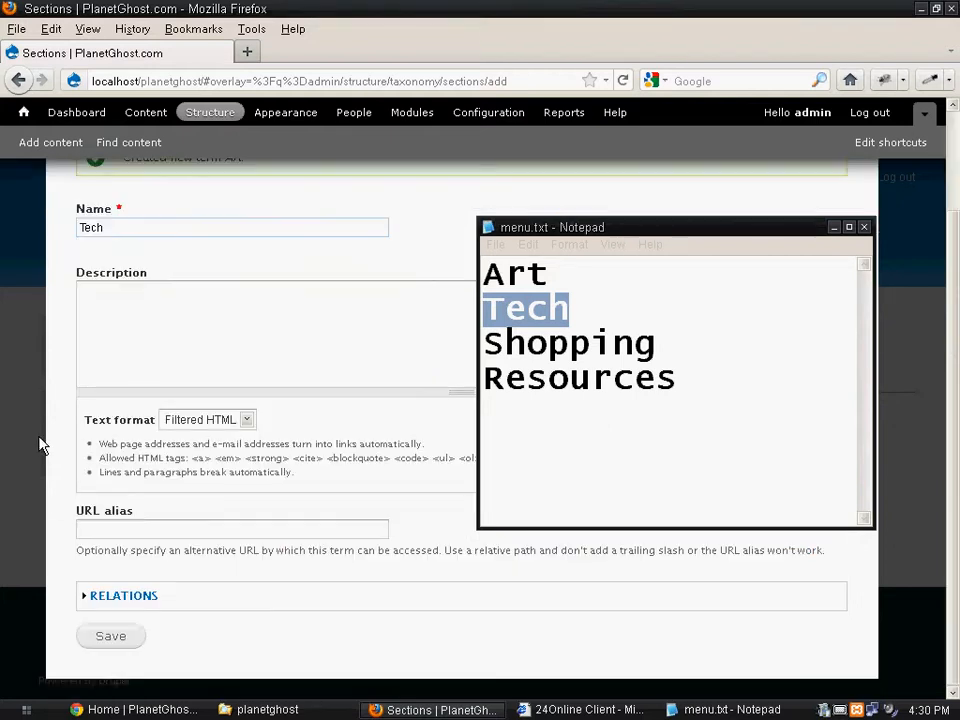
left_click(114, 636)
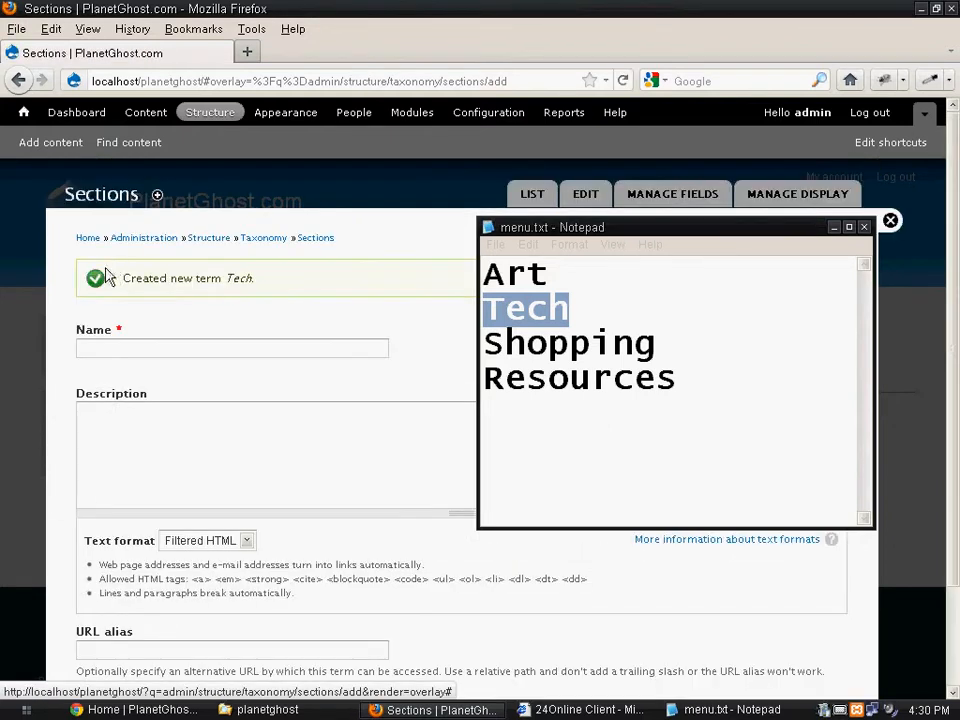
Add a term named Shopping to the Sections vocabulary and save it
left_click(99, 347)
type("s")
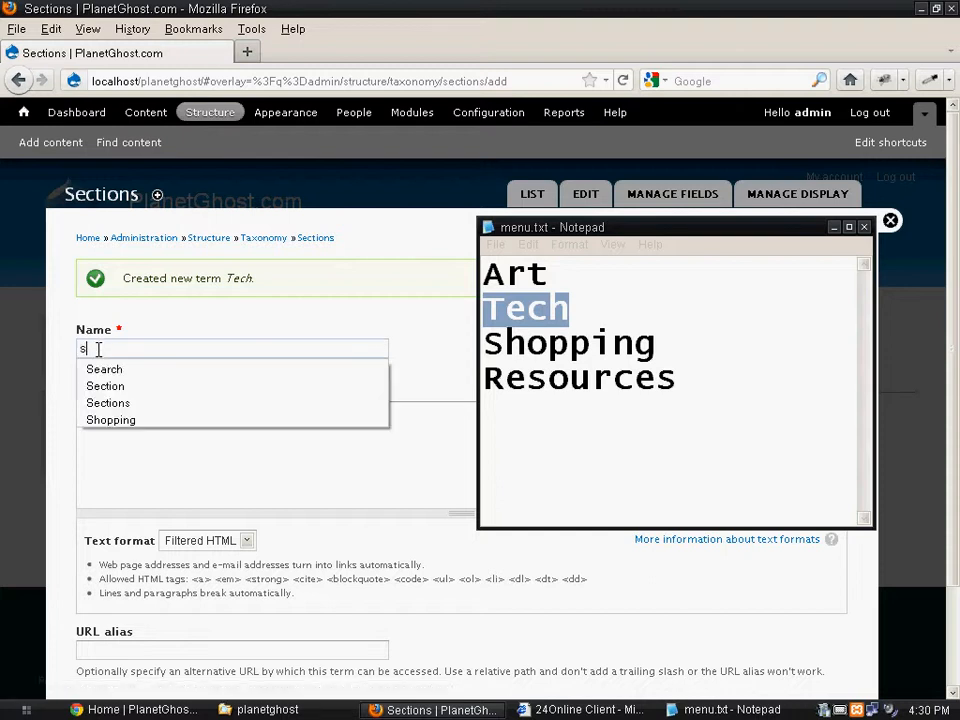
left_click(131, 420)
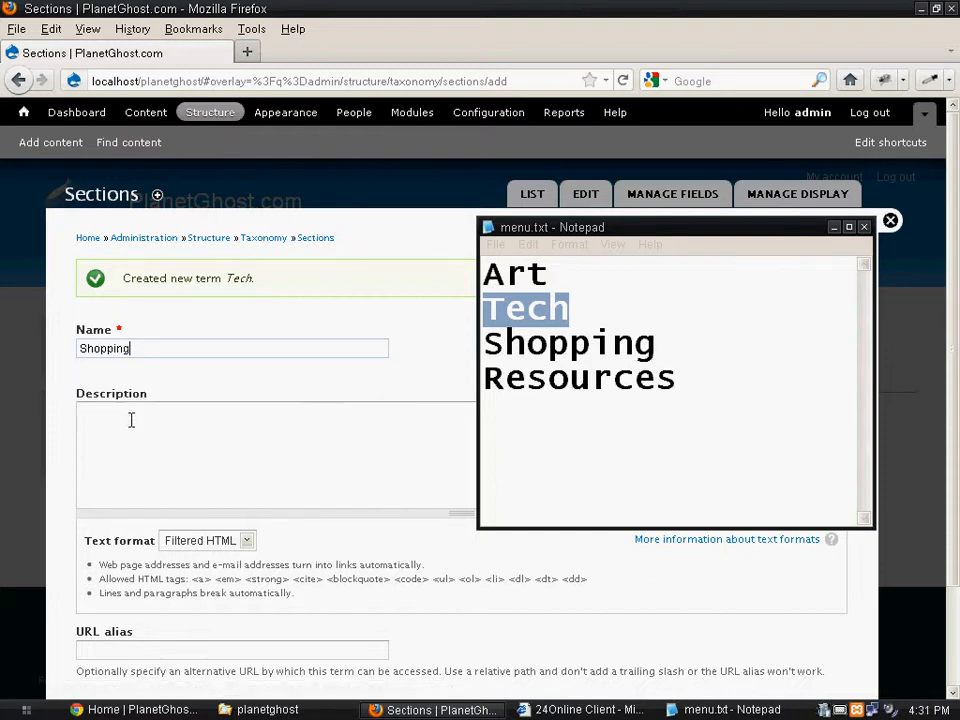
scroll(170, 580, "down", 3)
left_click(118, 636)
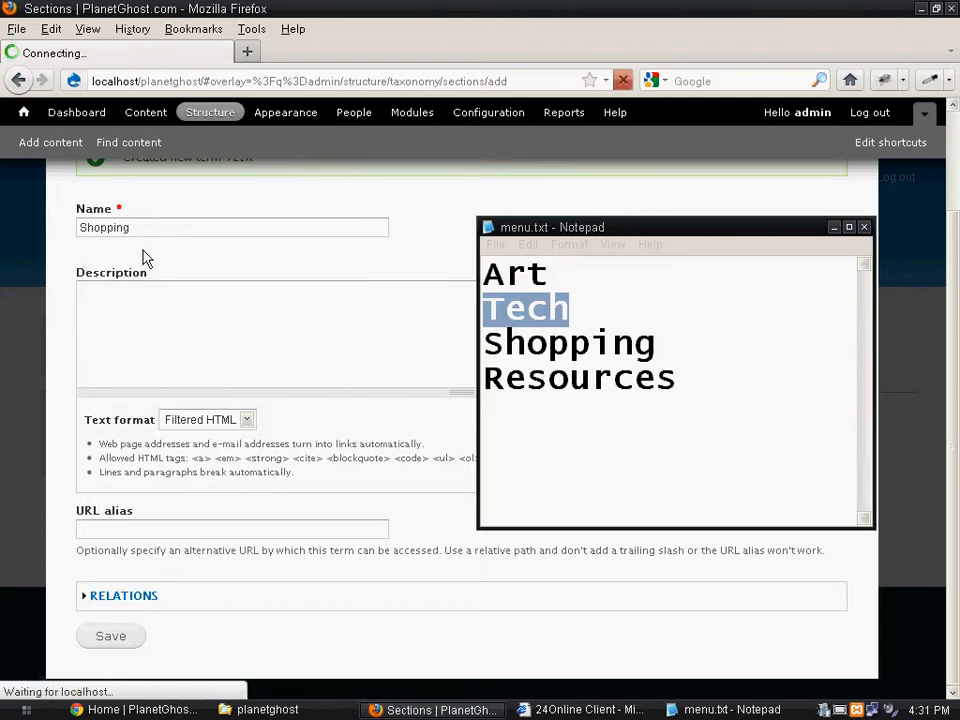
Add a term named Resources to the Sections vocabulary, save it, and return to the vocabulary's term list
left_click(122, 343)
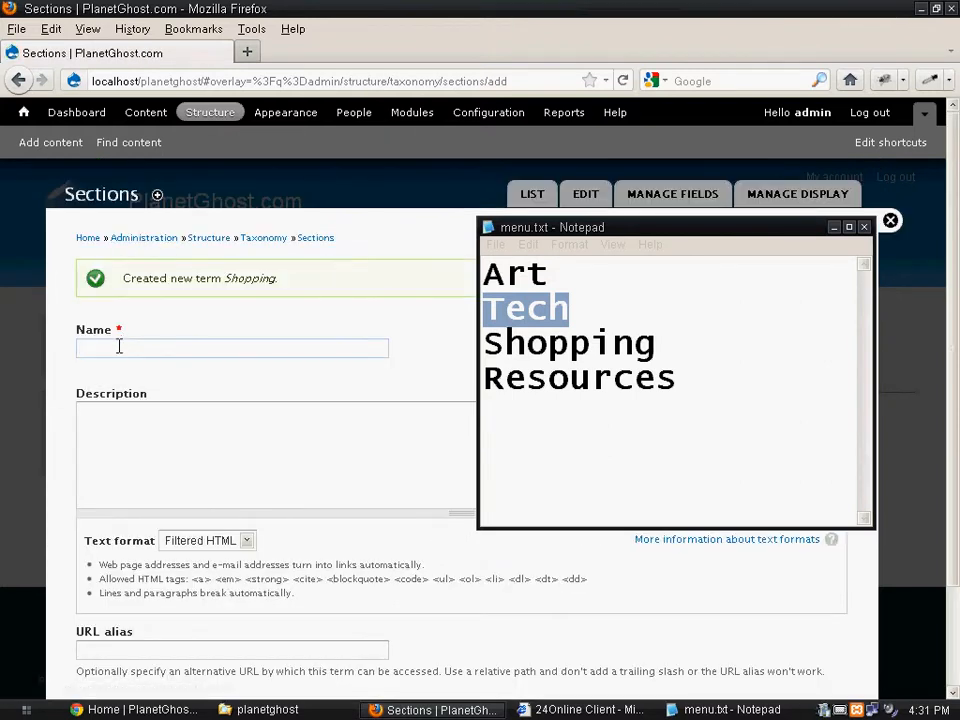
left_click(136, 382)
double_click(132, 350)
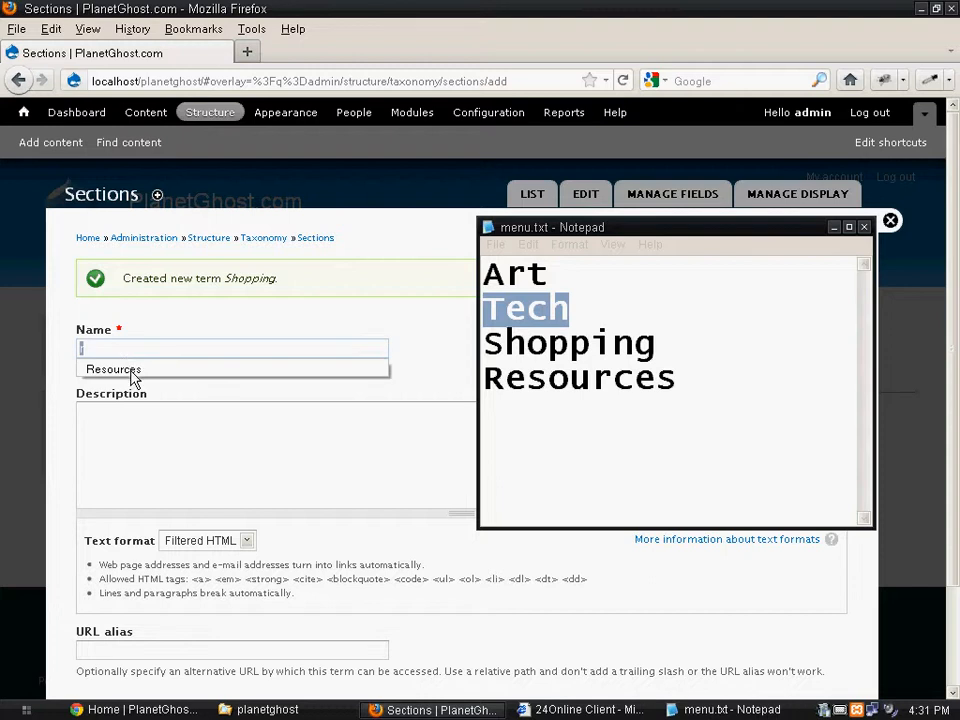
left_click(132, 370)
scroll(94, 435, "down", 2)
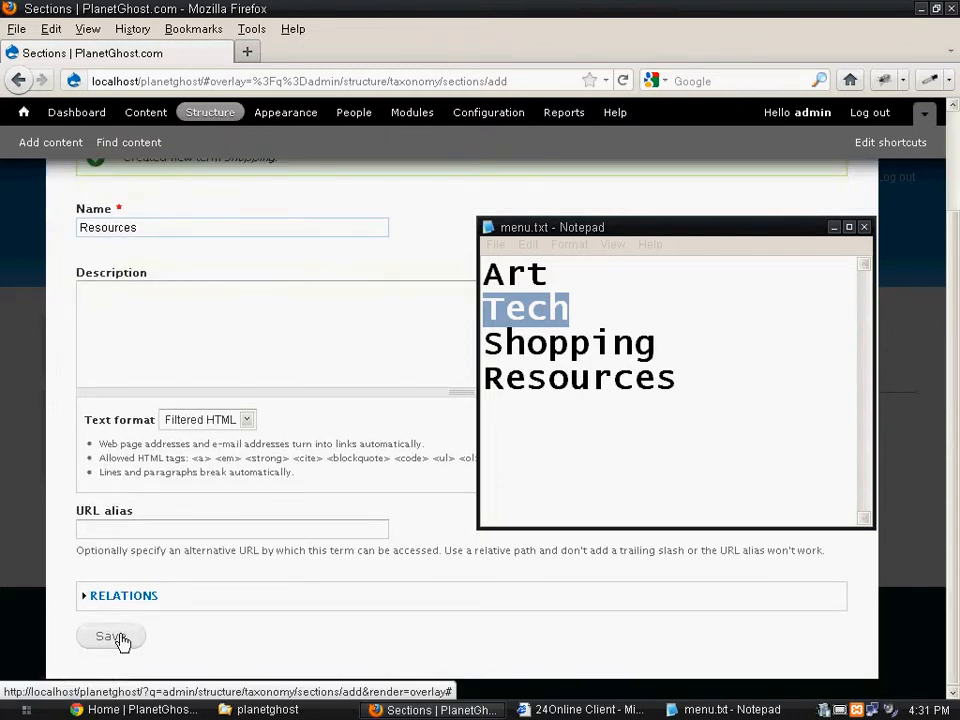
left_click(120, 637)
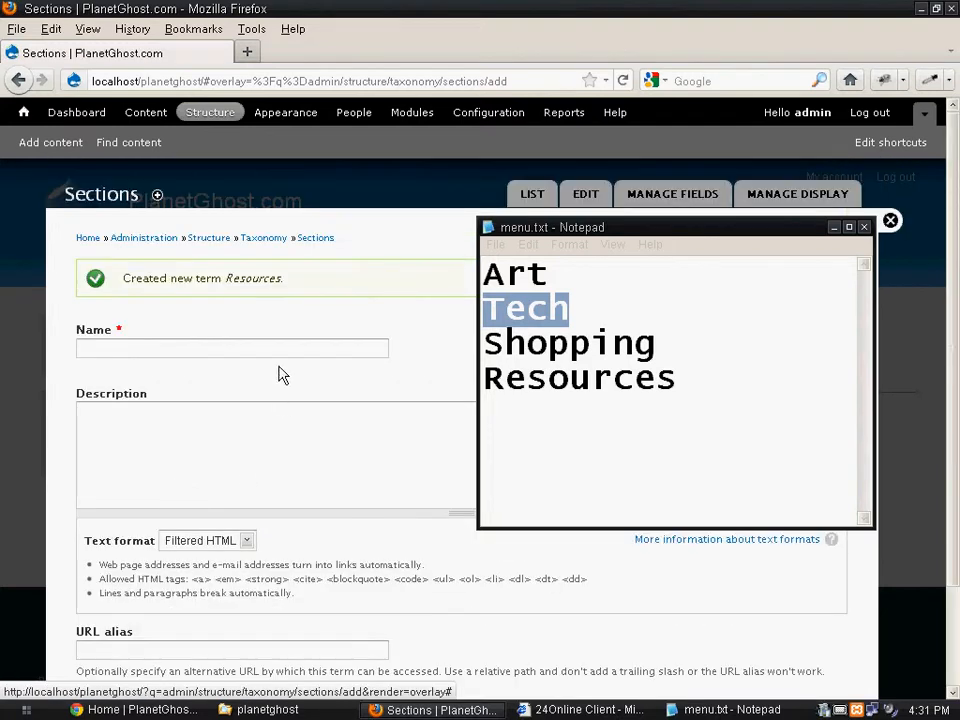
left_click(313, 240)
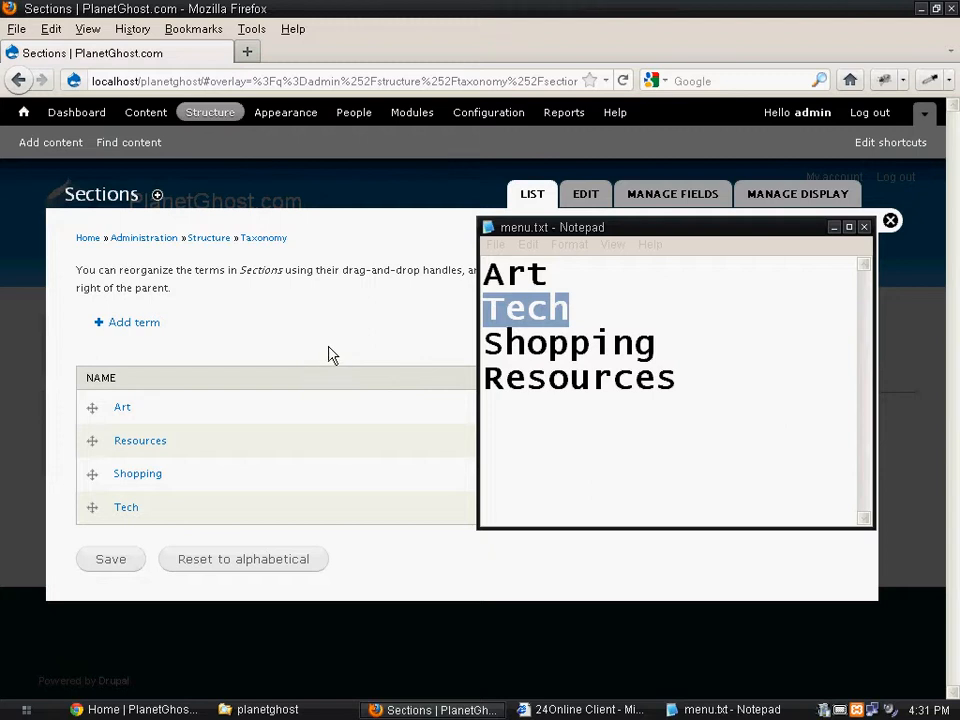
Minimize the menu.txt note and open the field management page of the Article content type
left_click(834, 227)
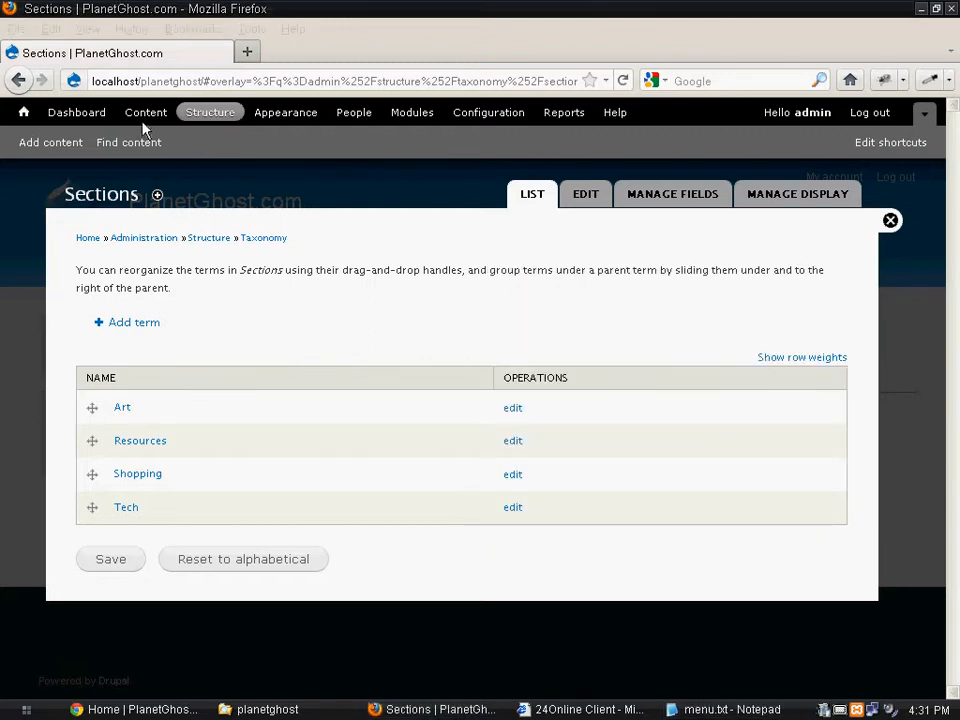
left_click(212, 121)
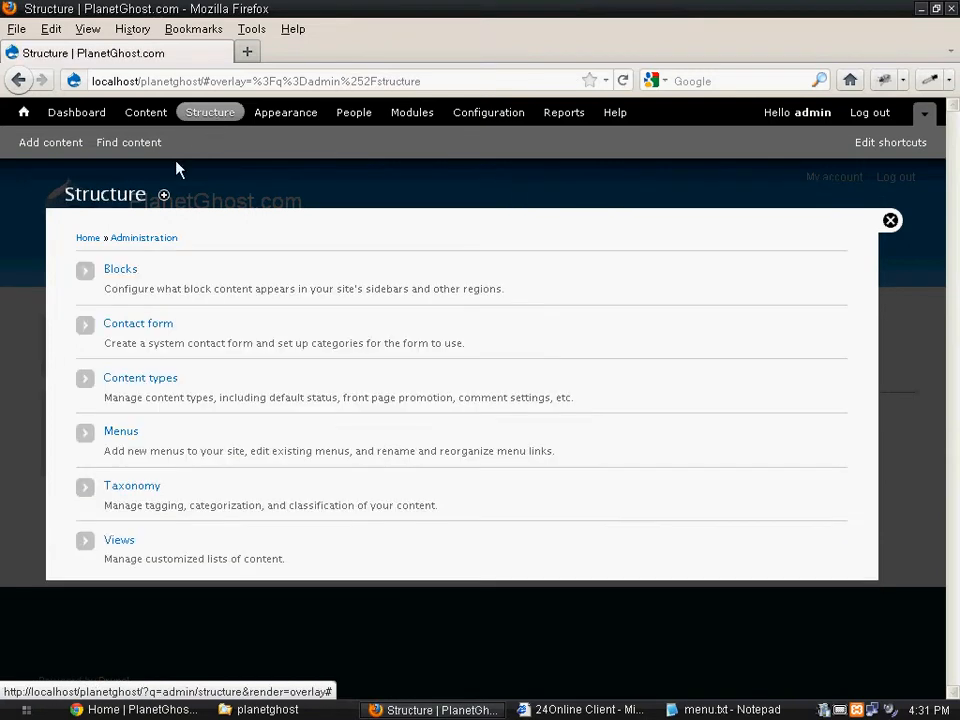
left_click(156, 389)
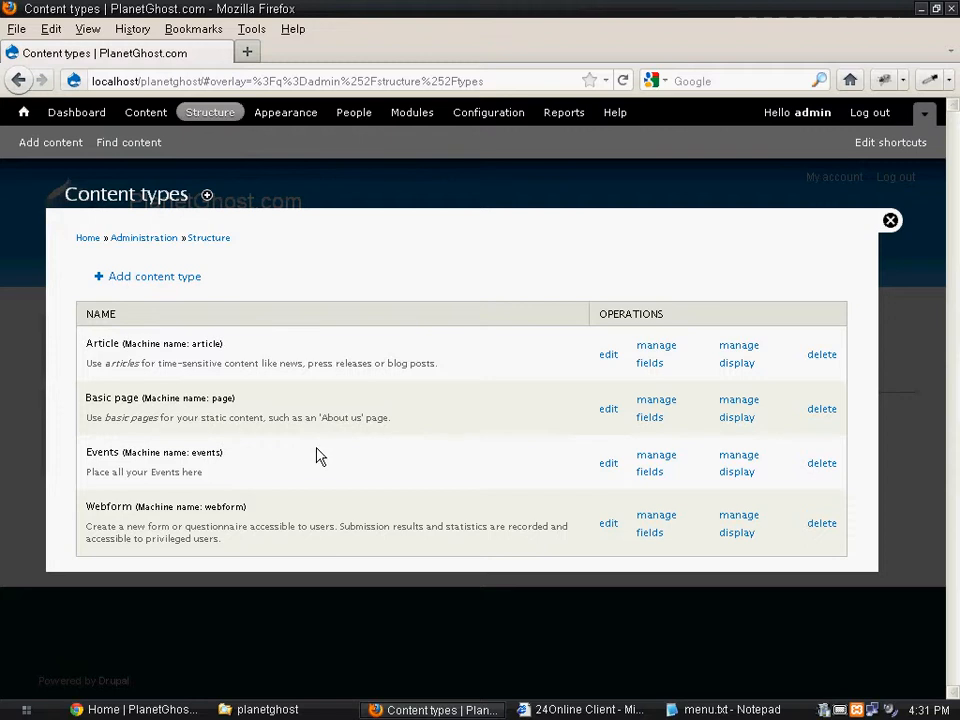
left_click(840, 710)
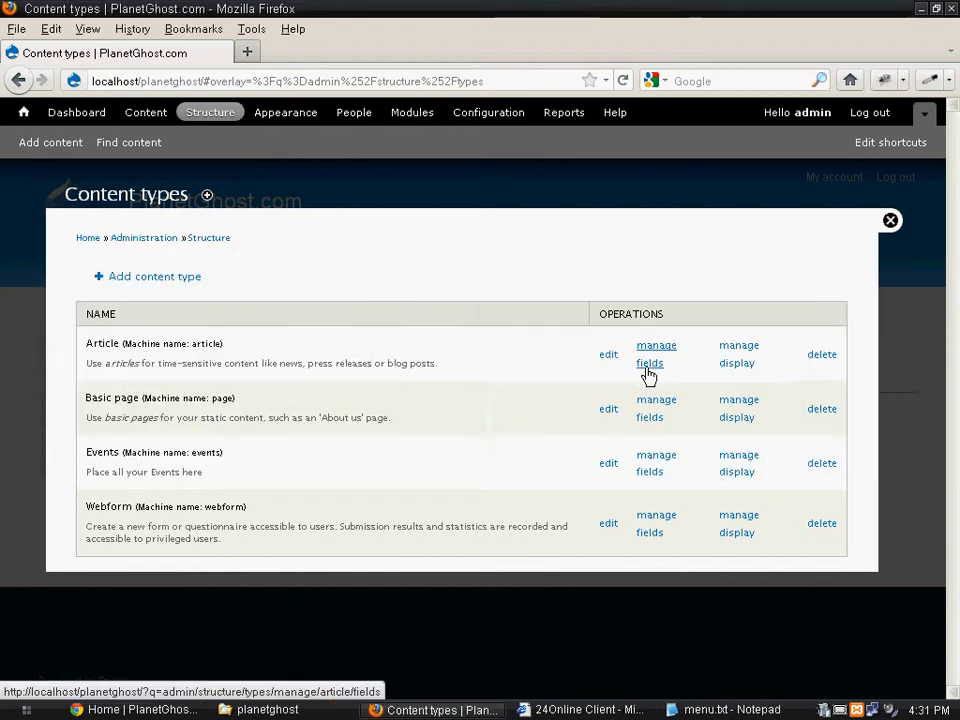
left_click(645, 368)
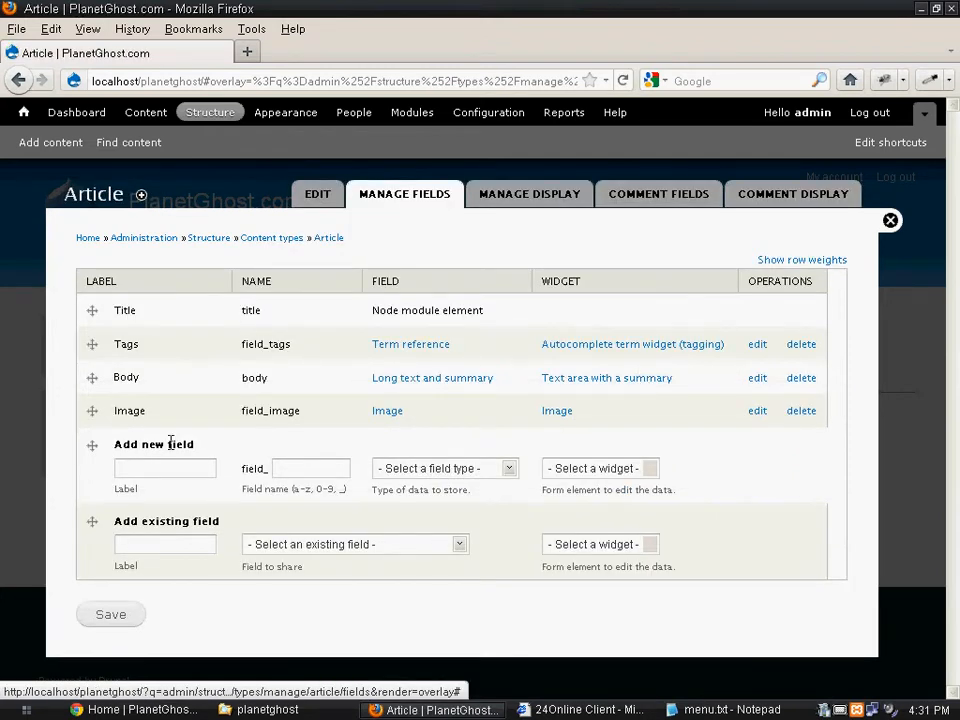
Enter a new Article field with the label Section and the field name section
left_click(122, 467)
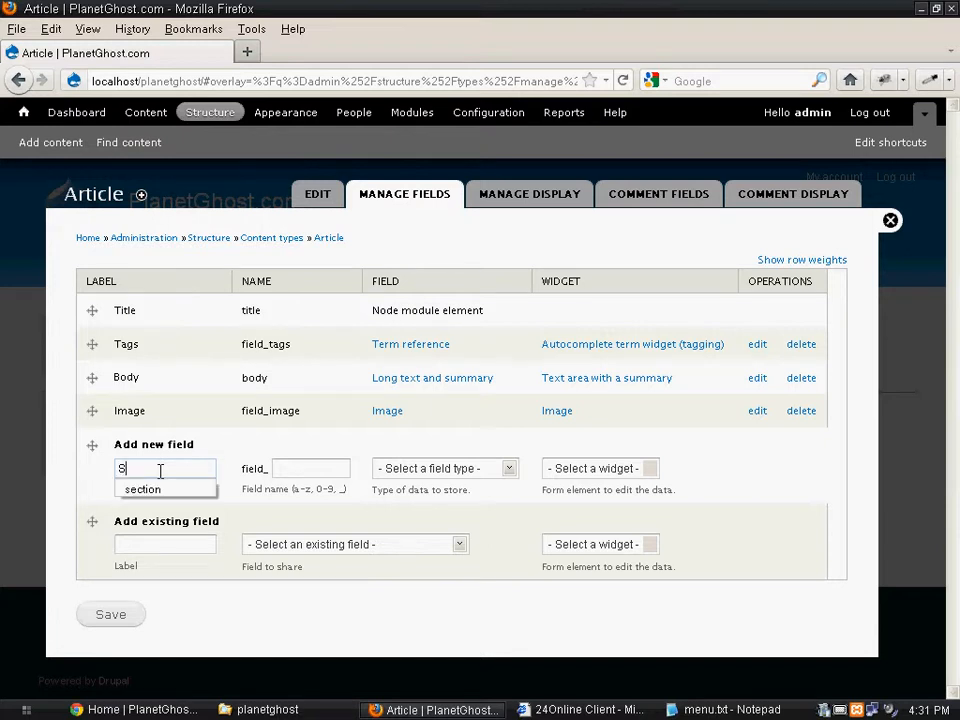
key("Down")
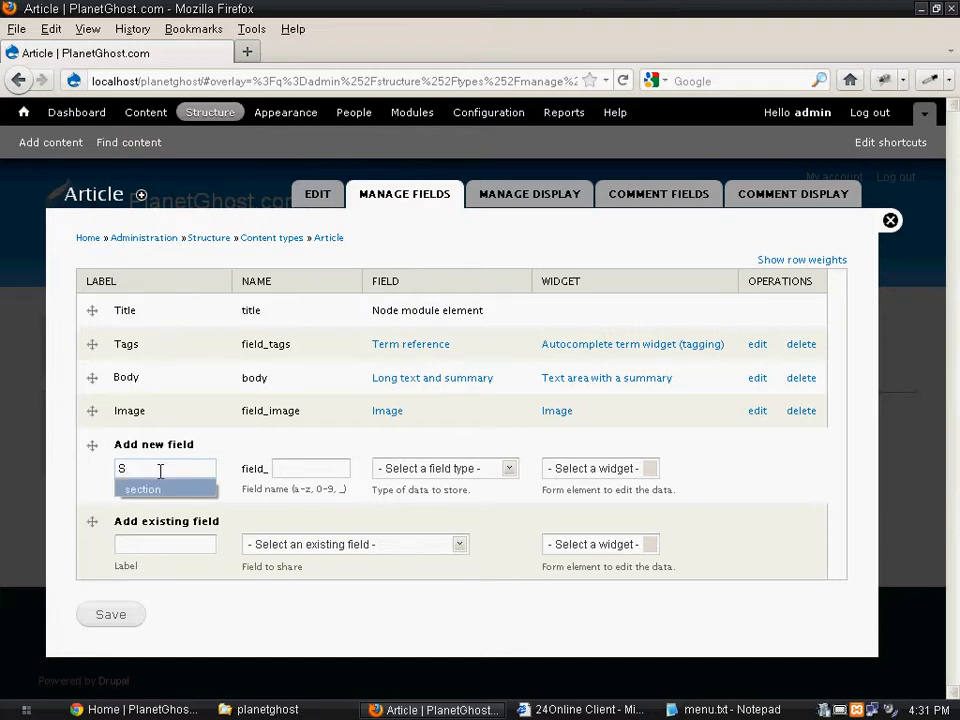
key("Return")
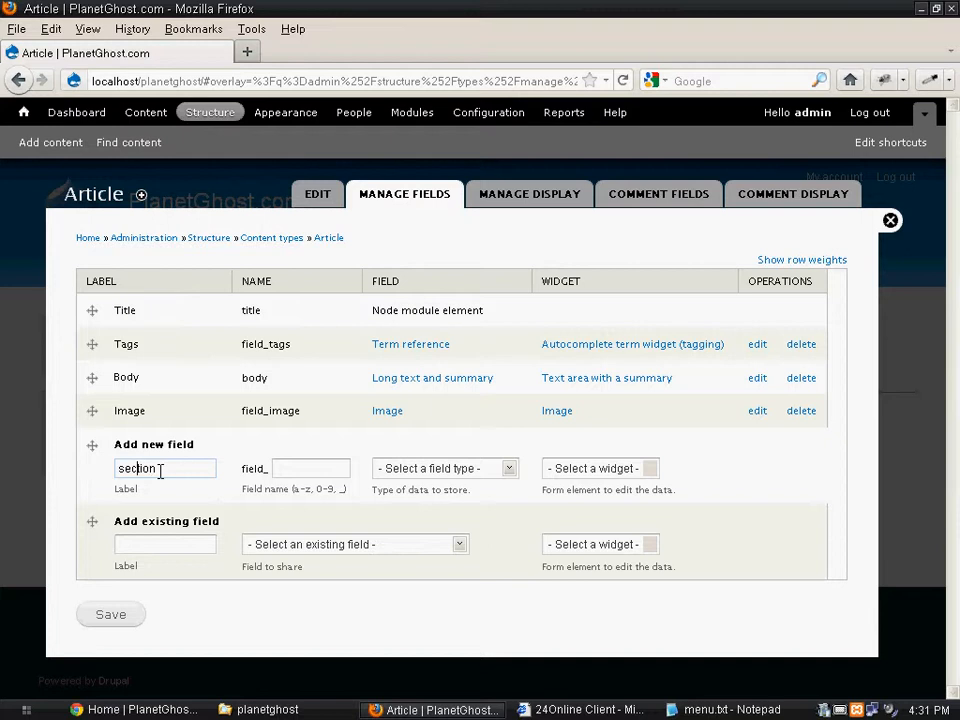
key("Home")
key("Delete")
type("S")
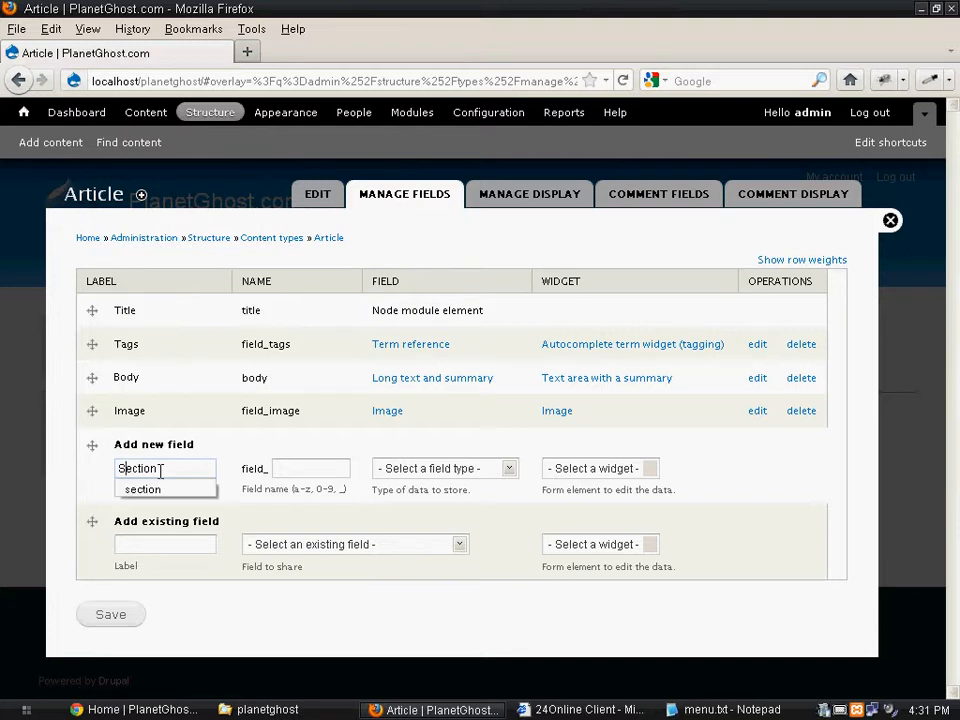
left_click(308, 472)
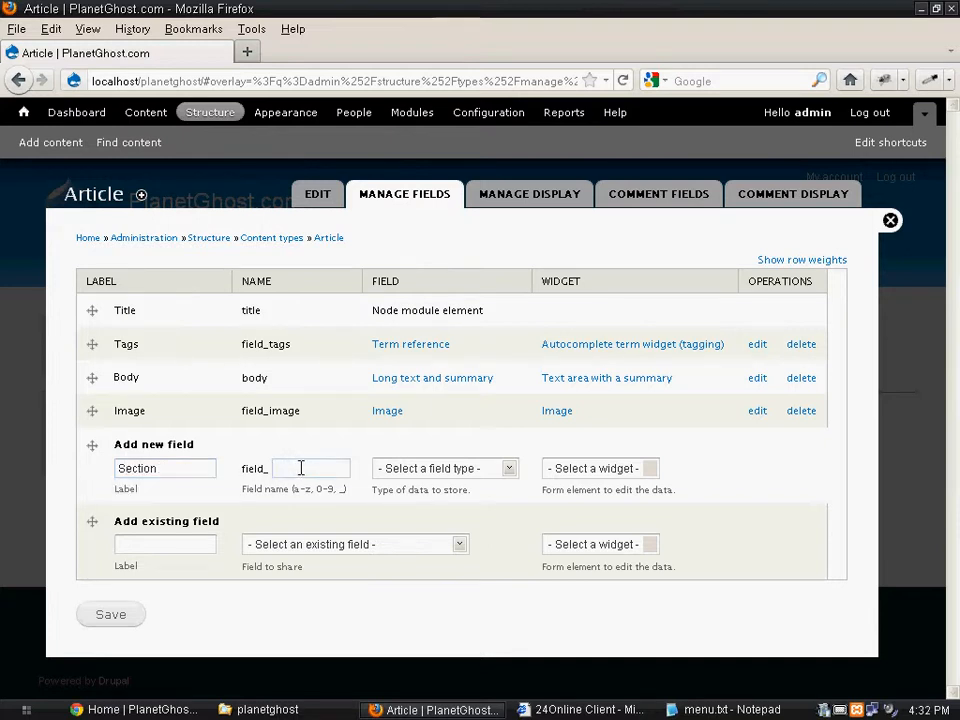
type("section")
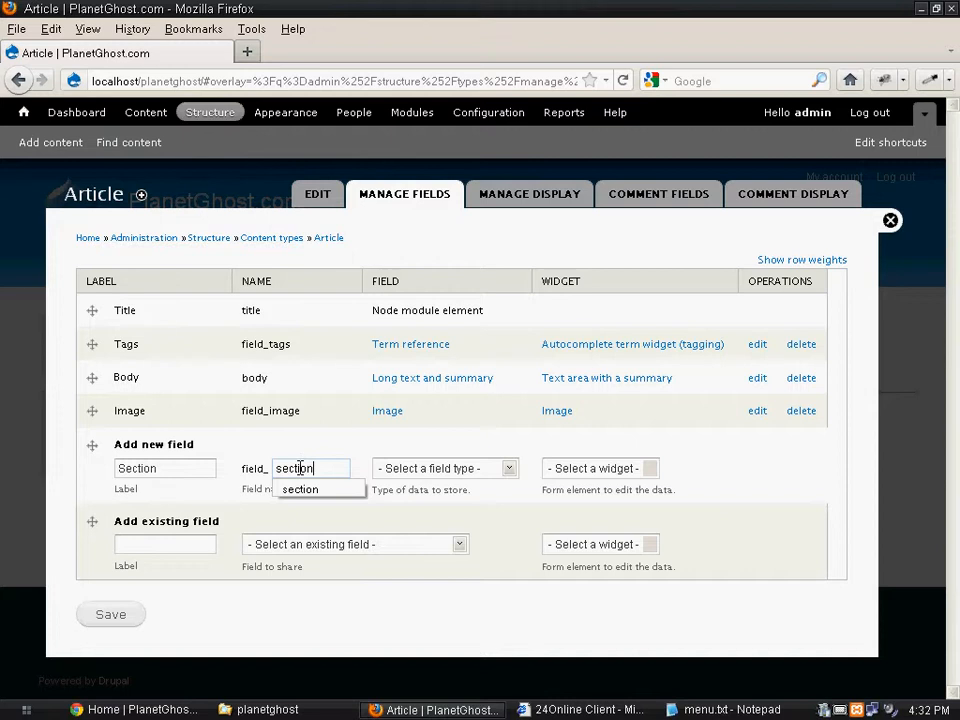
Set the new field's type to Term reference with the Select list widget, and save it
left_click(502, 469)
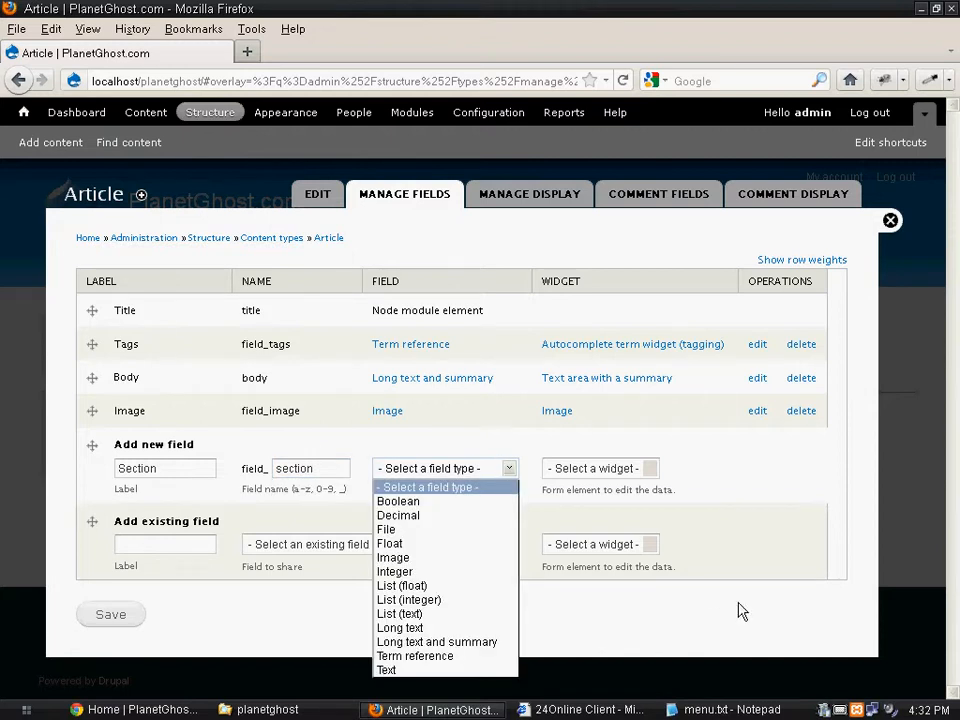
left_click(840, 710)
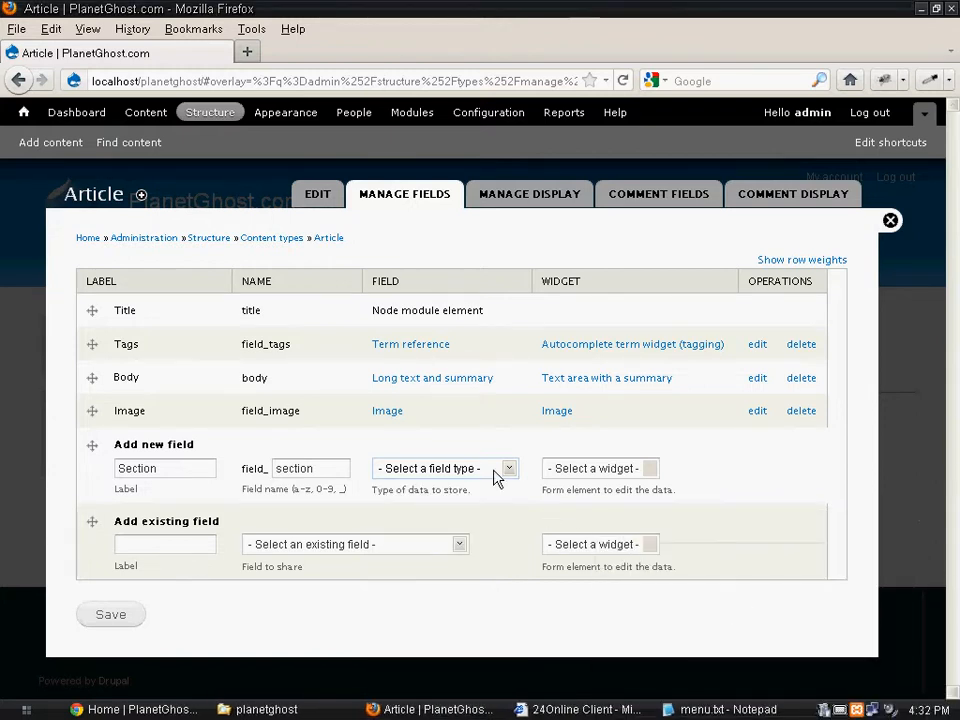
left_click(490, 469)
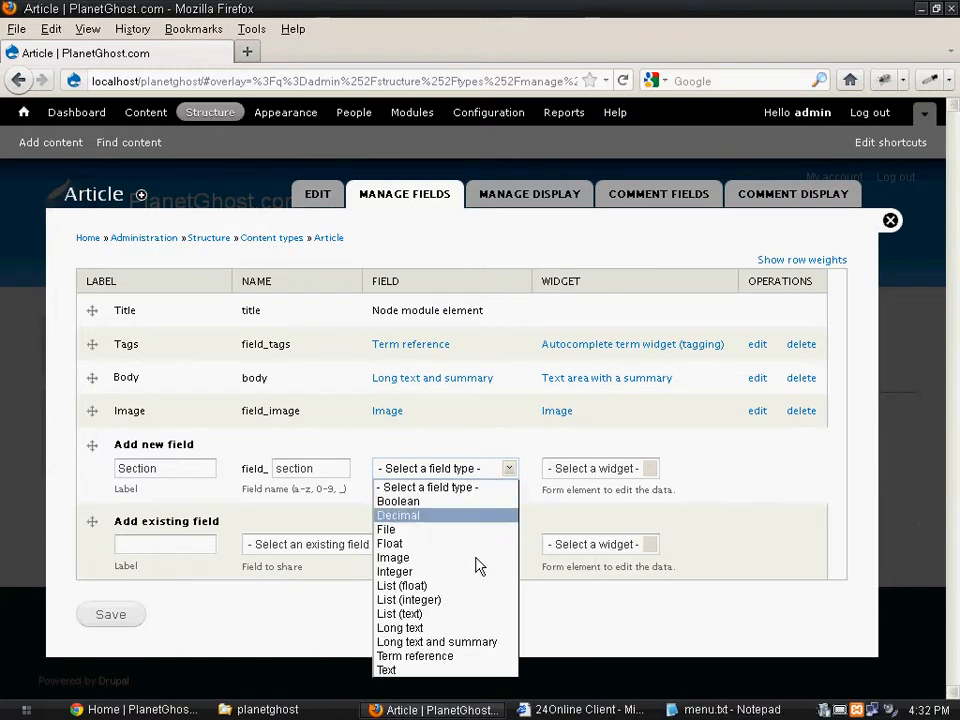
left_click(453, 656)
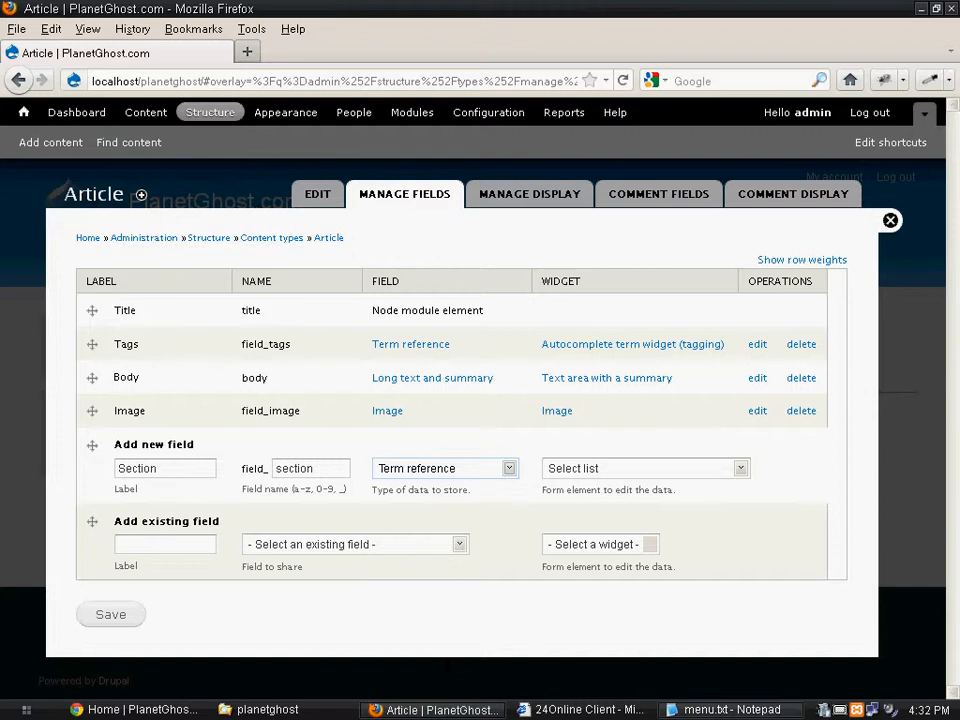
left_click(838, 709)
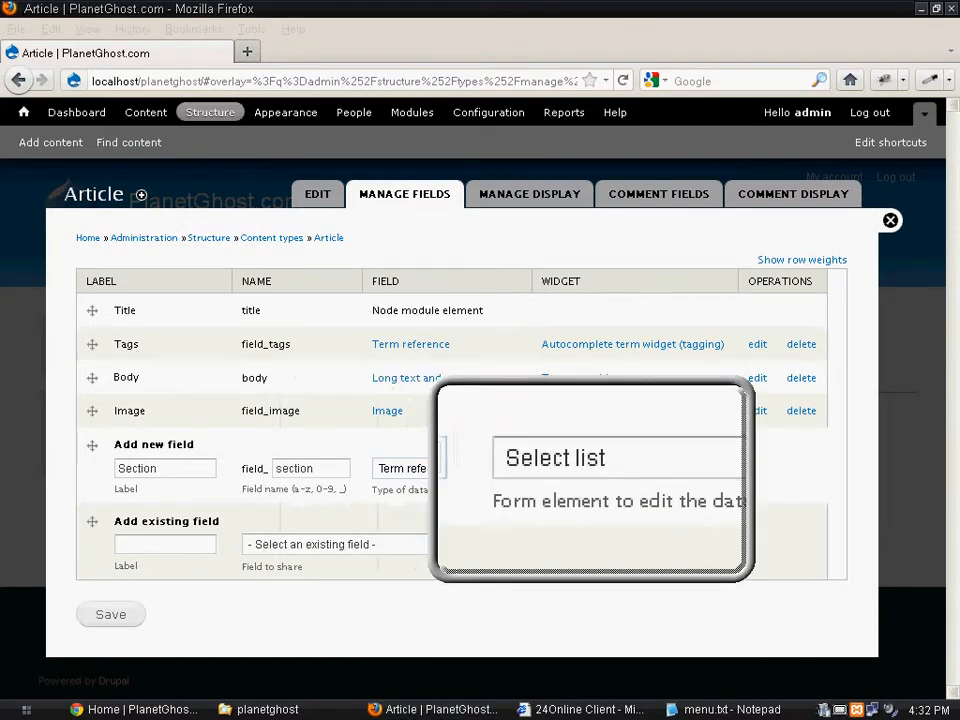
left_click(607, 475)
left_click(608, 474)
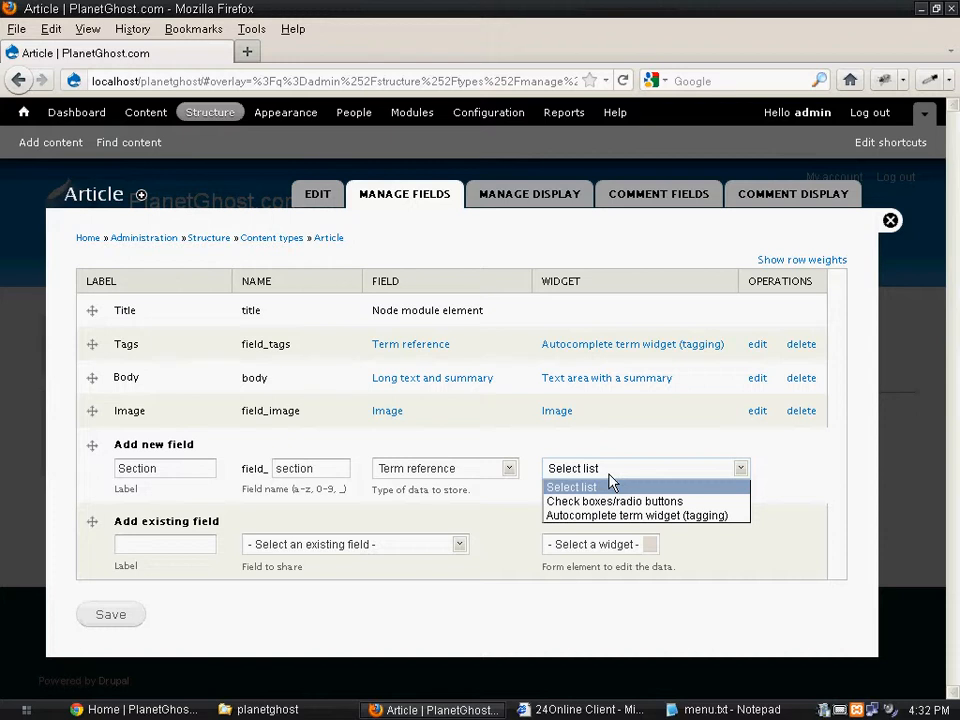
left_click(610, 474)
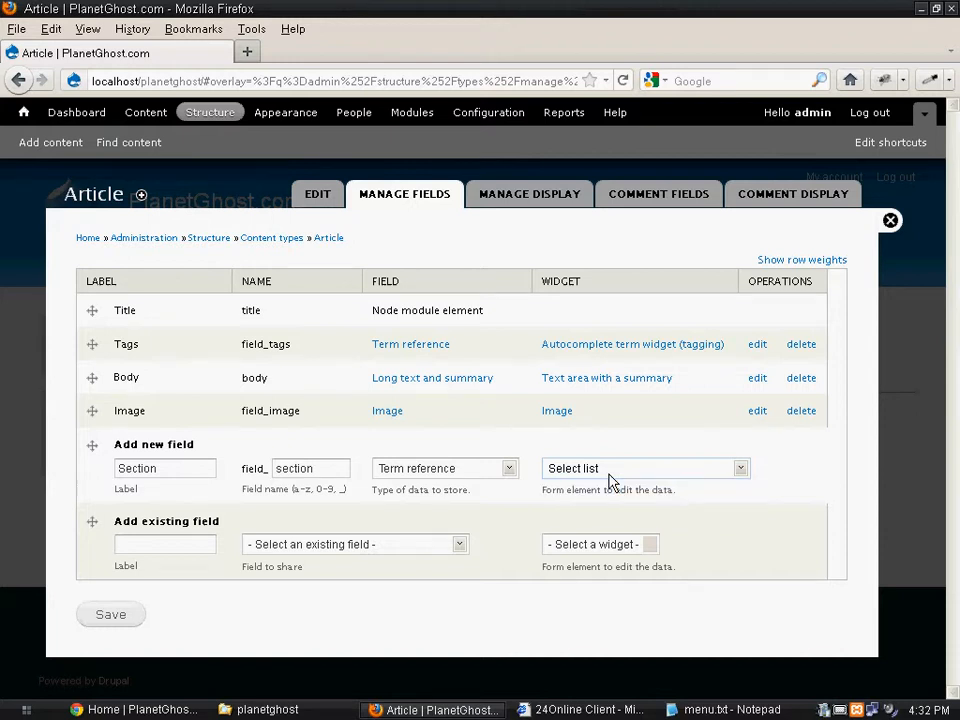
left_click(109, 616)
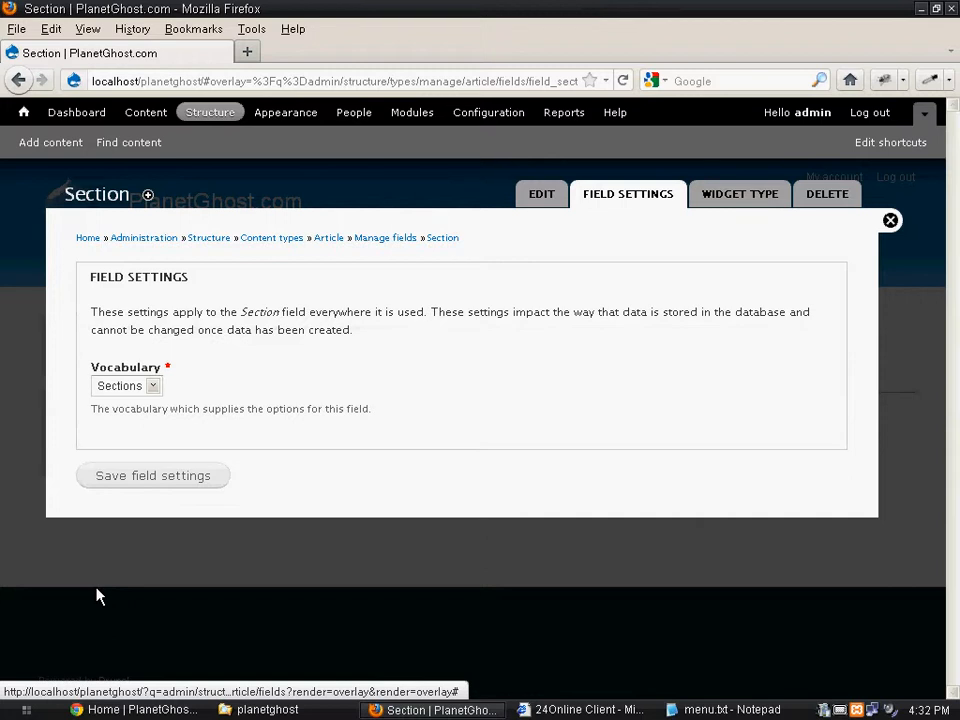
Choose Sections as the vocabulary supplying the Section field's options and save the field settings
left_click(151, 388)
left_click(151, 399)
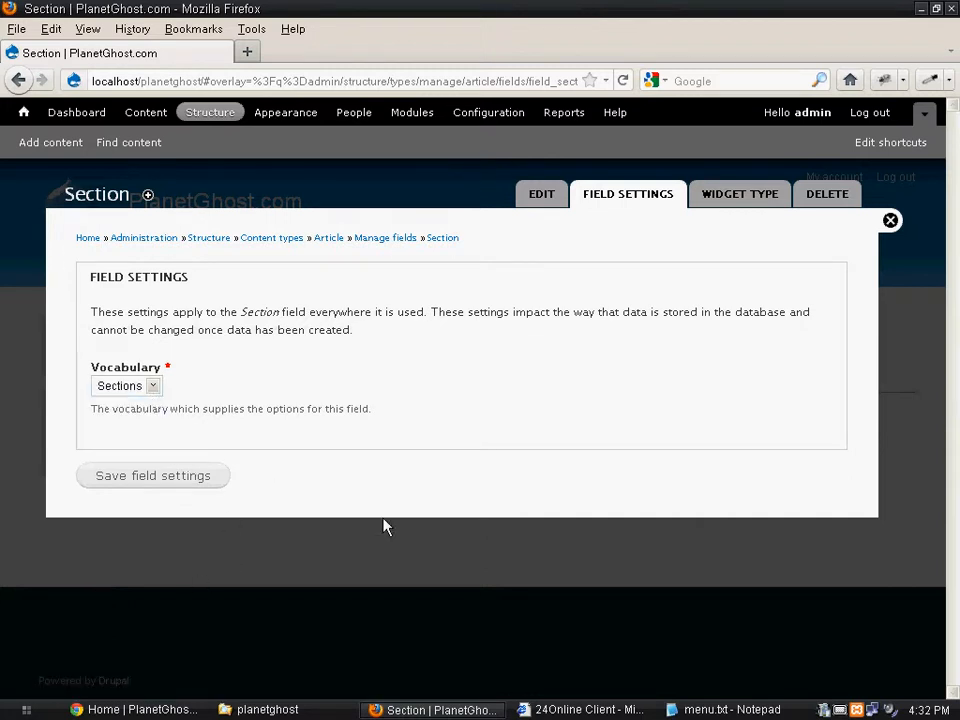
left_click(838, 712)
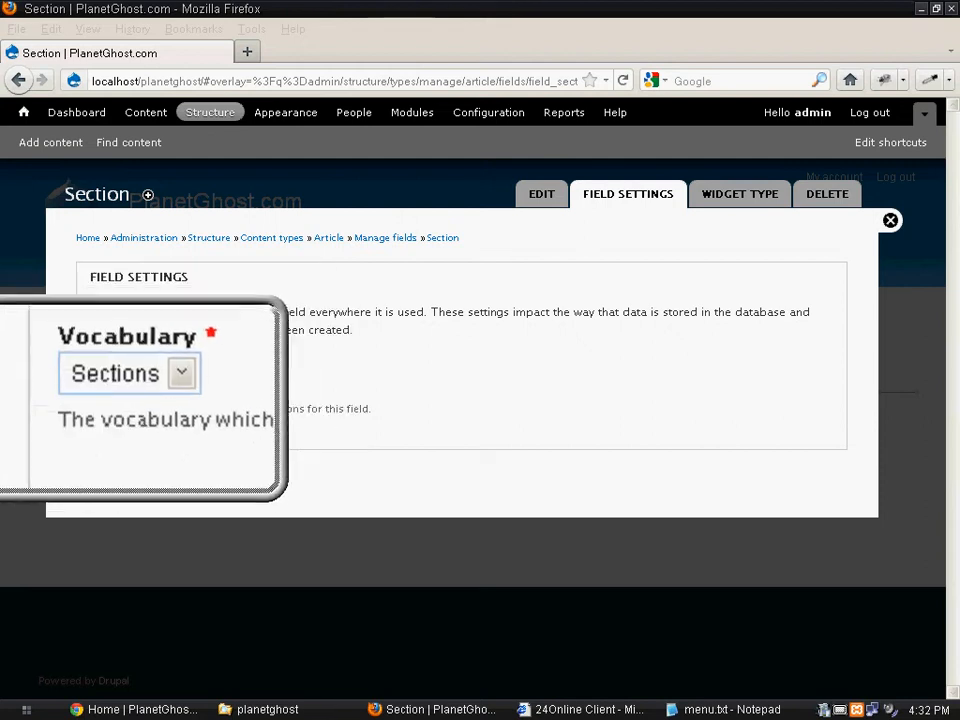
left_click(131, 390)
left_click(152, 478)
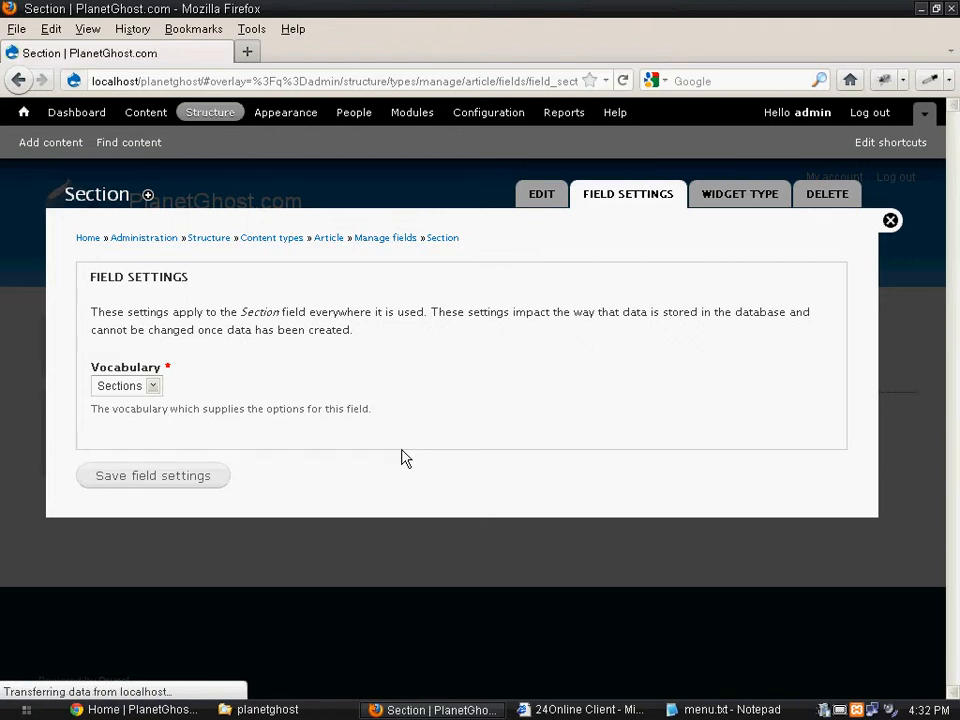
Save the Section field's remaining settings at their defaults, and save the Article content type's field list
scroll(315, 458, "down", 5)
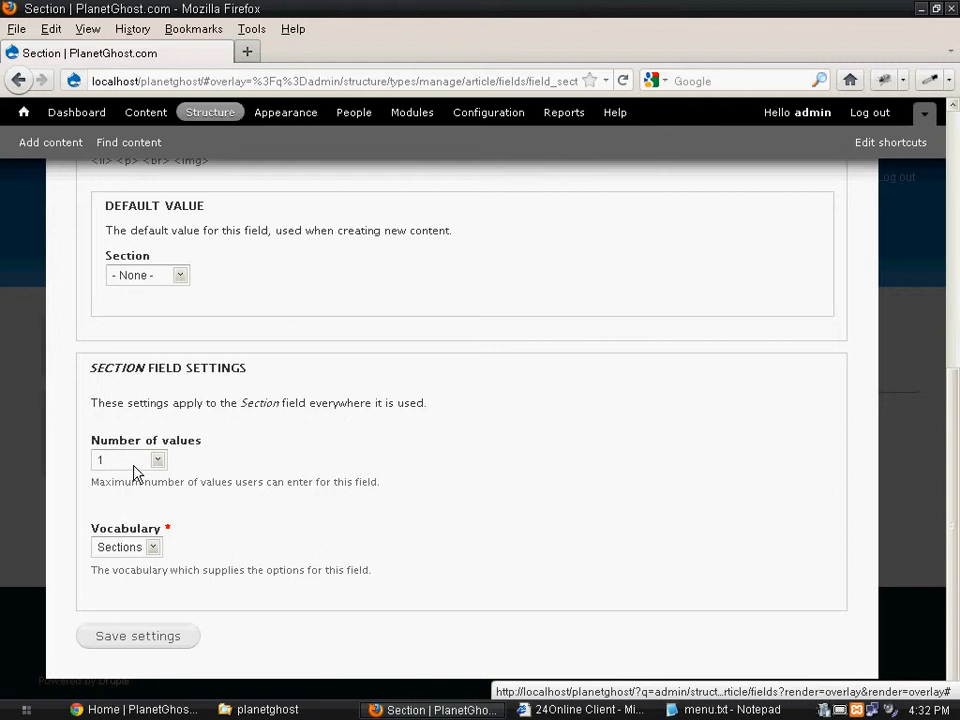
left_click(136, 638)
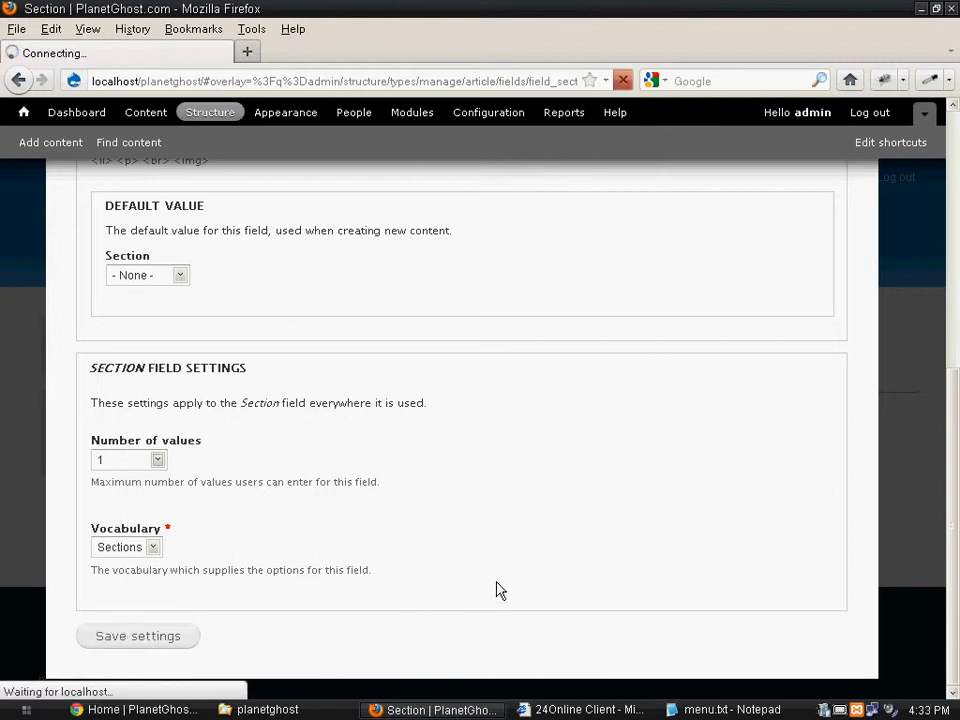
scroll(500, 590, "up", 3)
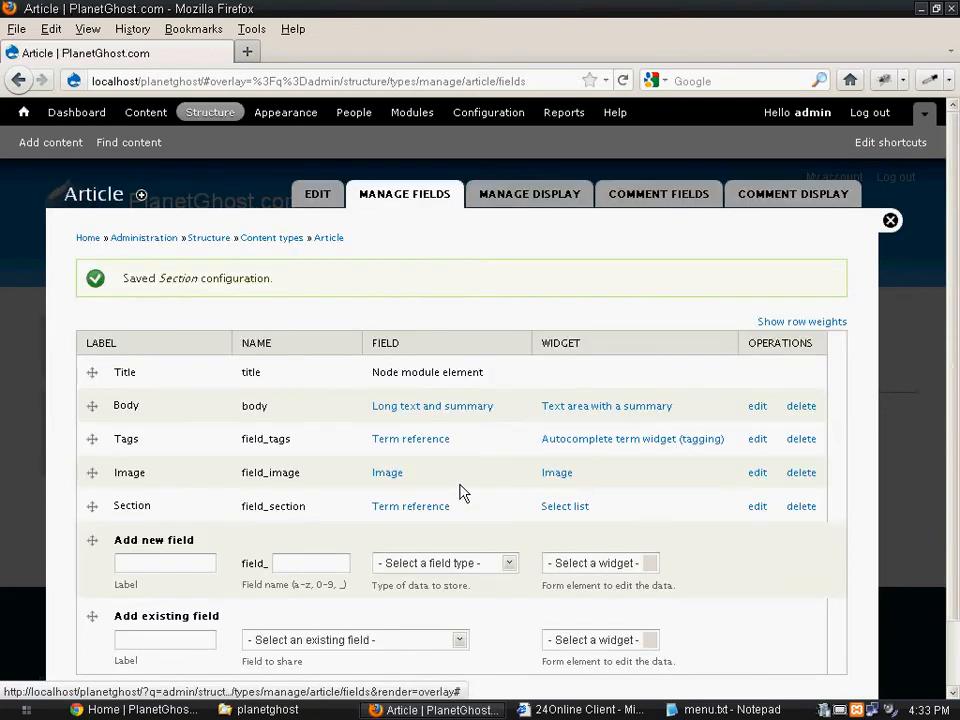
scroll(360, 490, "down", 1)
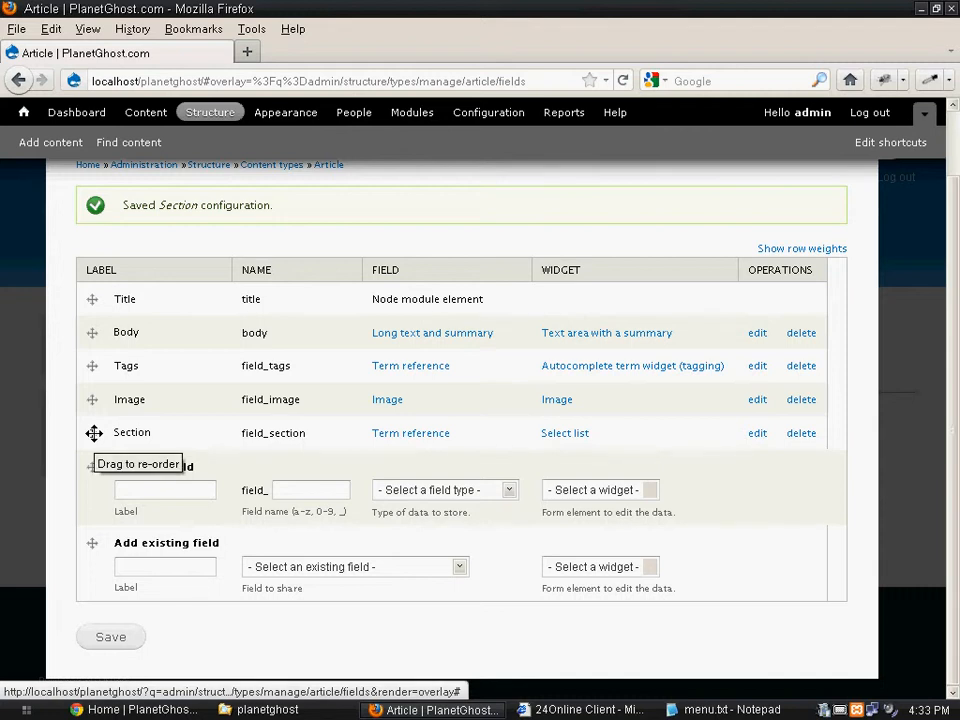
left_click(113, 637)
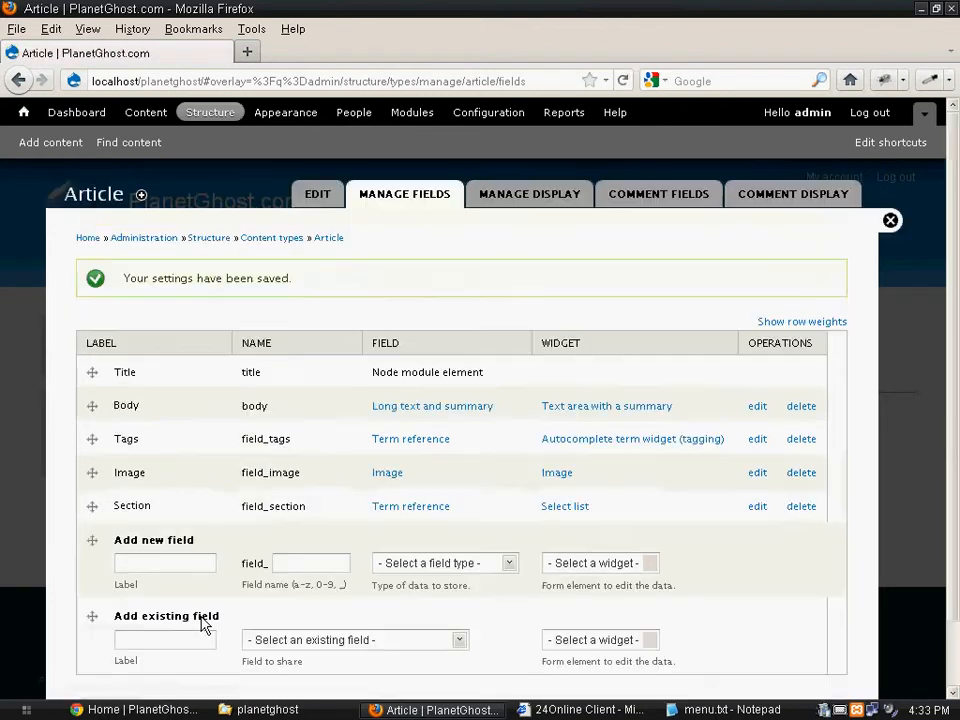
Open a new Article form in a separate browser tab and view the choices of its Section field
middle_click(27, 150)
left_click(380, 60)
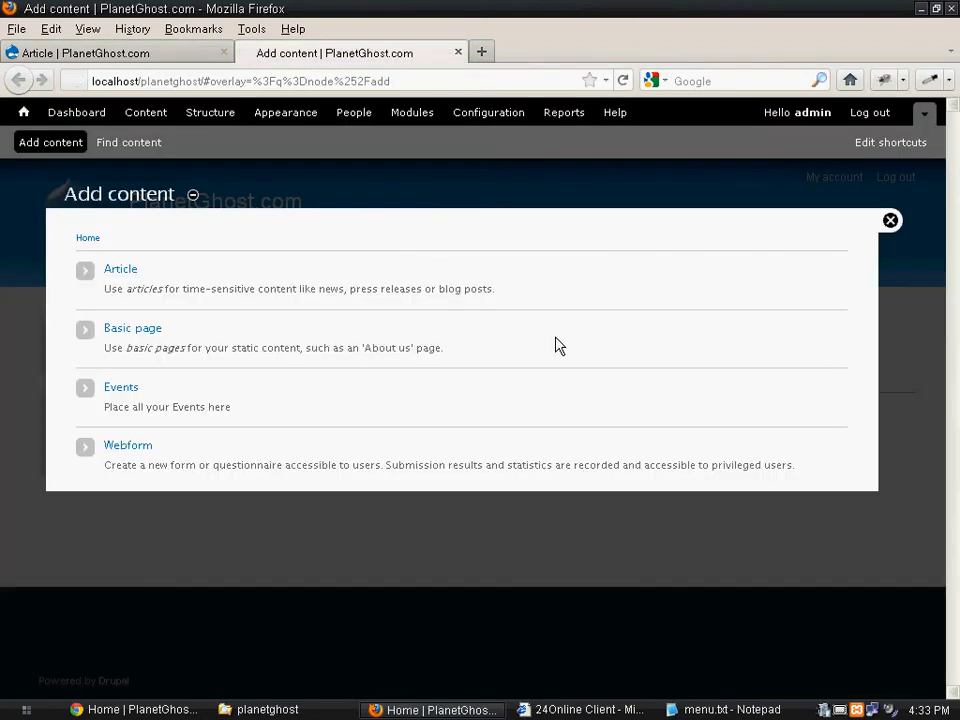
left_click(124, 275)
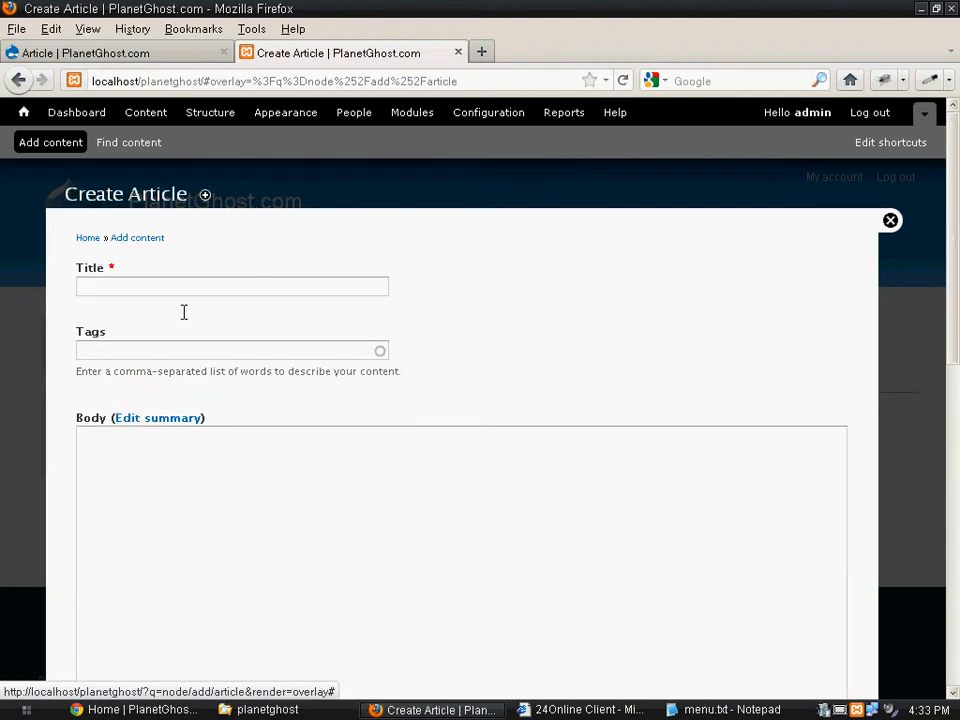
scroll(199, 411, "down", 10)
left_click(146, 314)
left_click(145, 316)
left_click(143, 318)
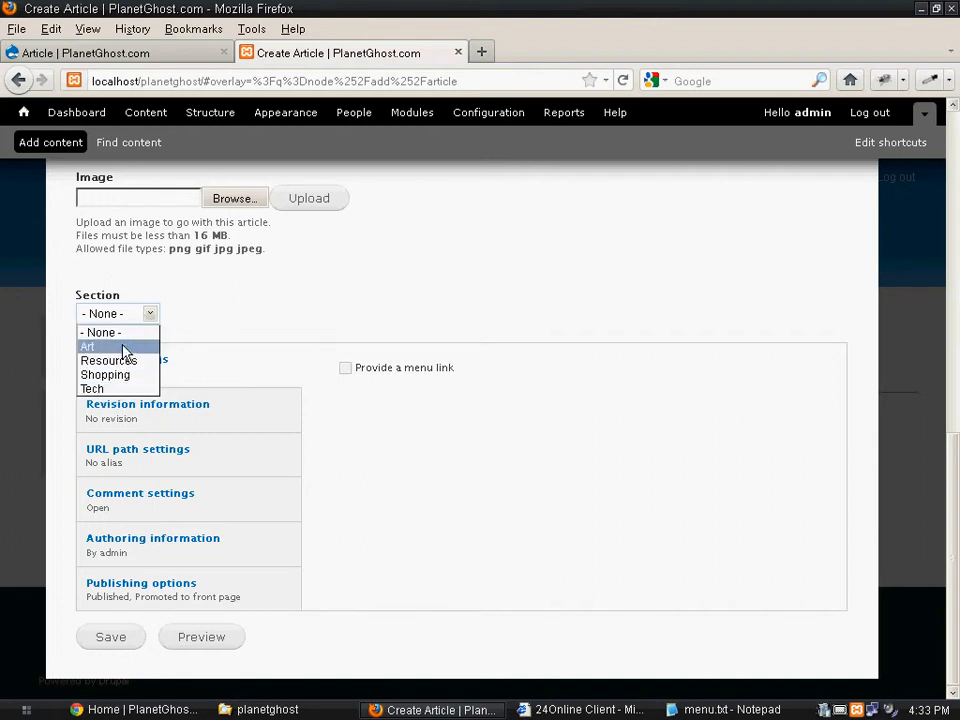
Move the Section field between Title and Body in the Article content type's field list and save the order
left_click(241, 302)
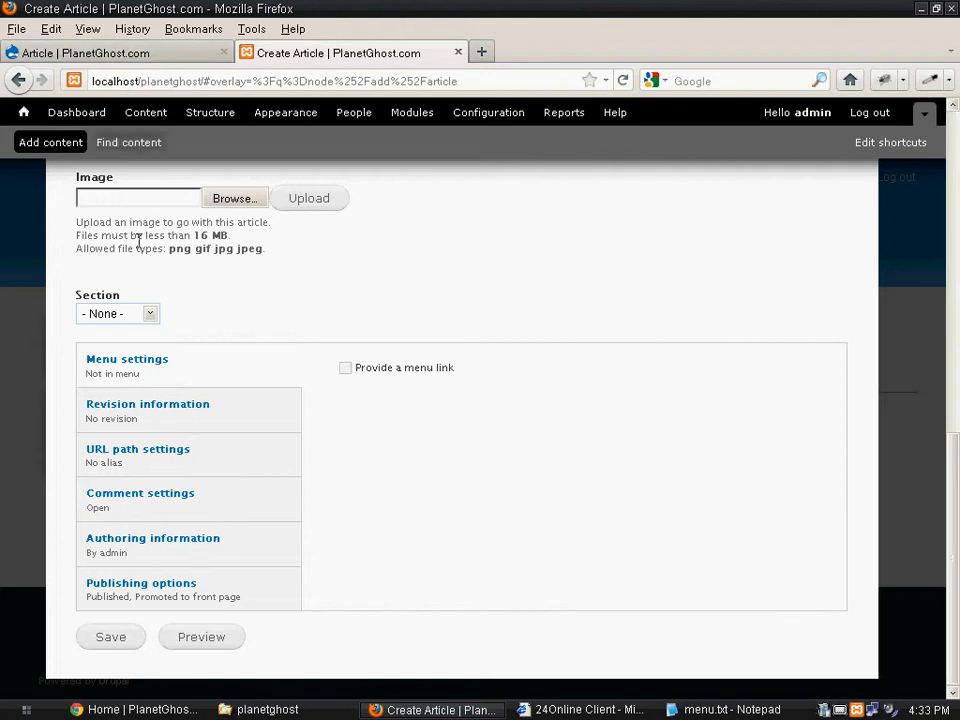
left_click(128, 52)
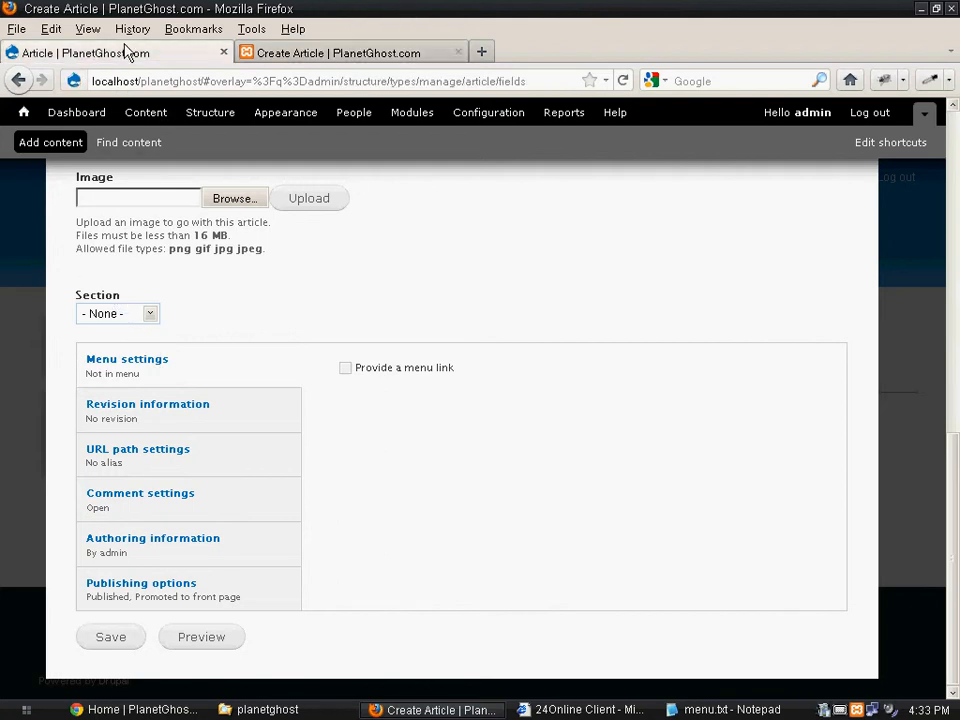
left_click_drag(92, 506, 92, 401)
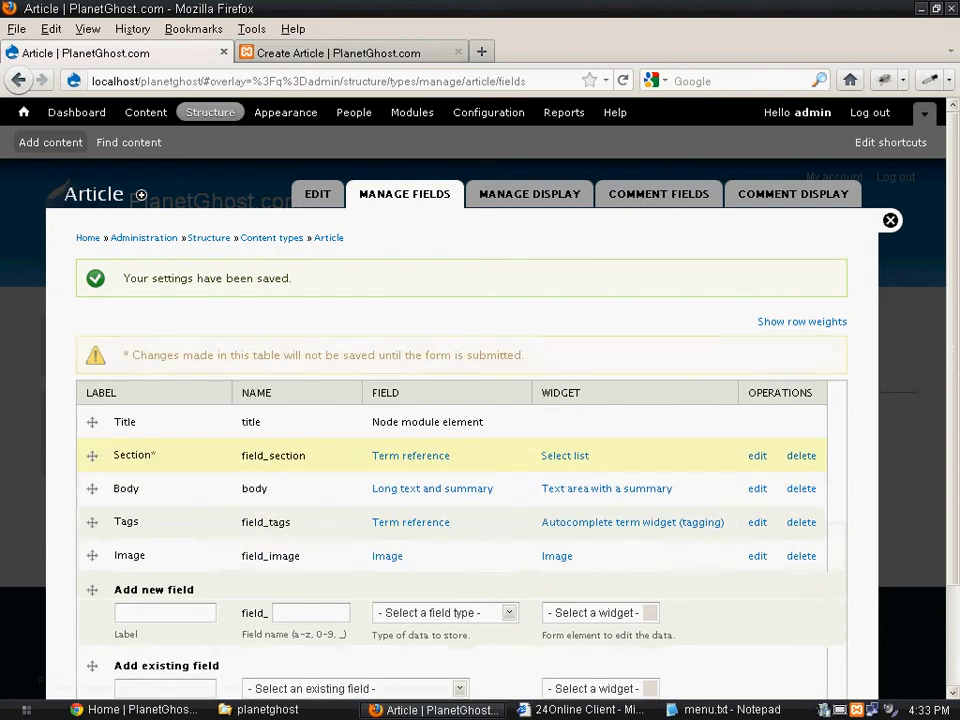
scroll(462, 440, "down", 2)
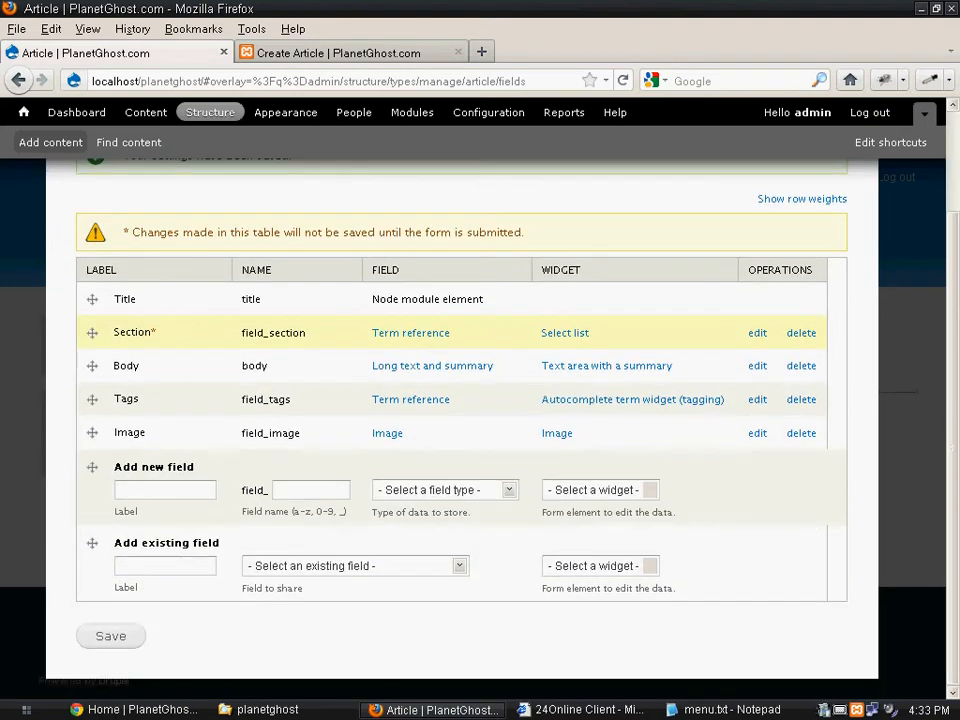
left_click(111, 636)
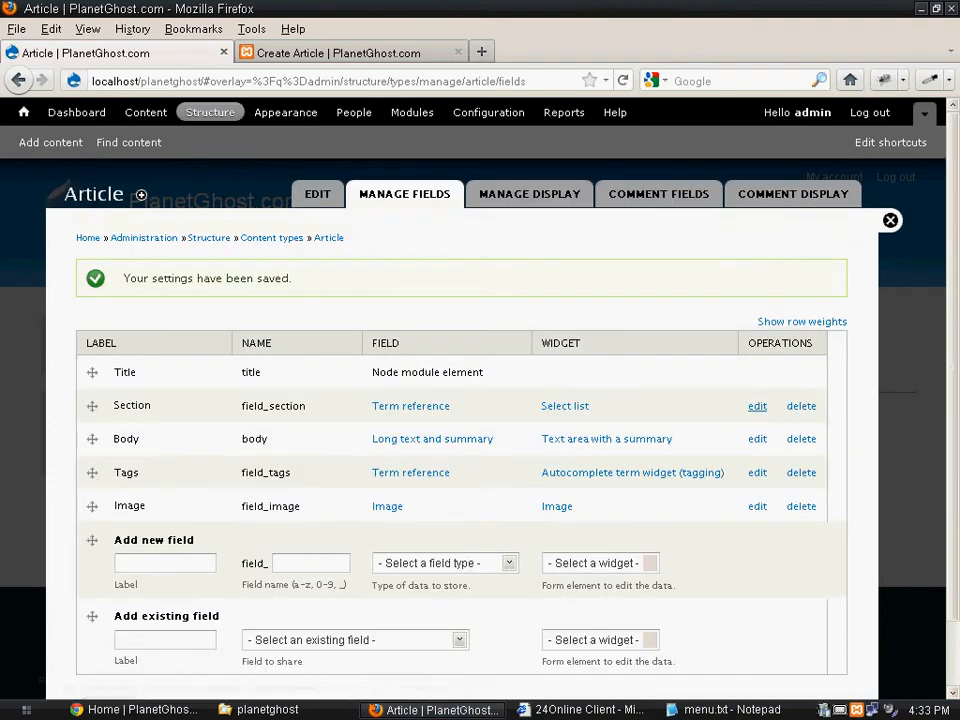
Make the Article's Section field required and save its settings
left_click(757, 407)
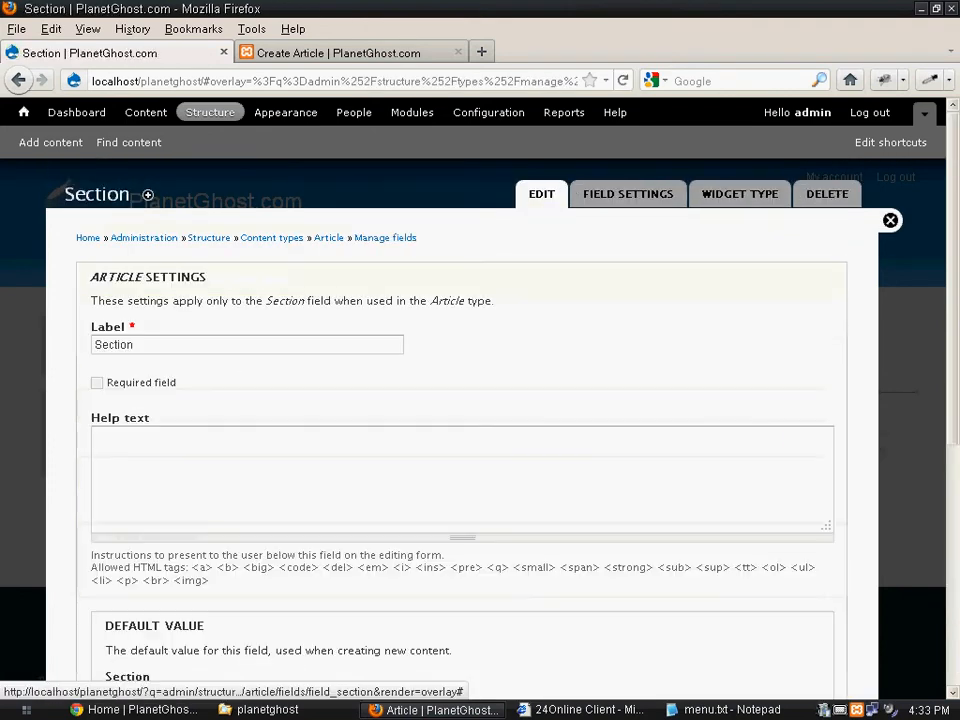
left_click(97, 382)
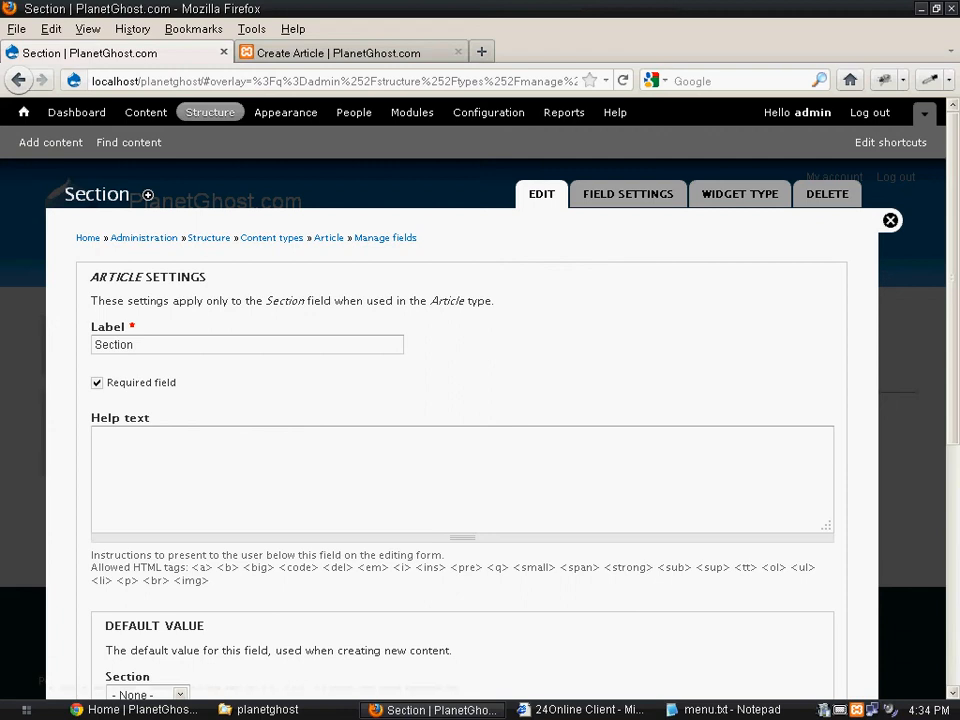
scroll(60, 330, "down", 5)
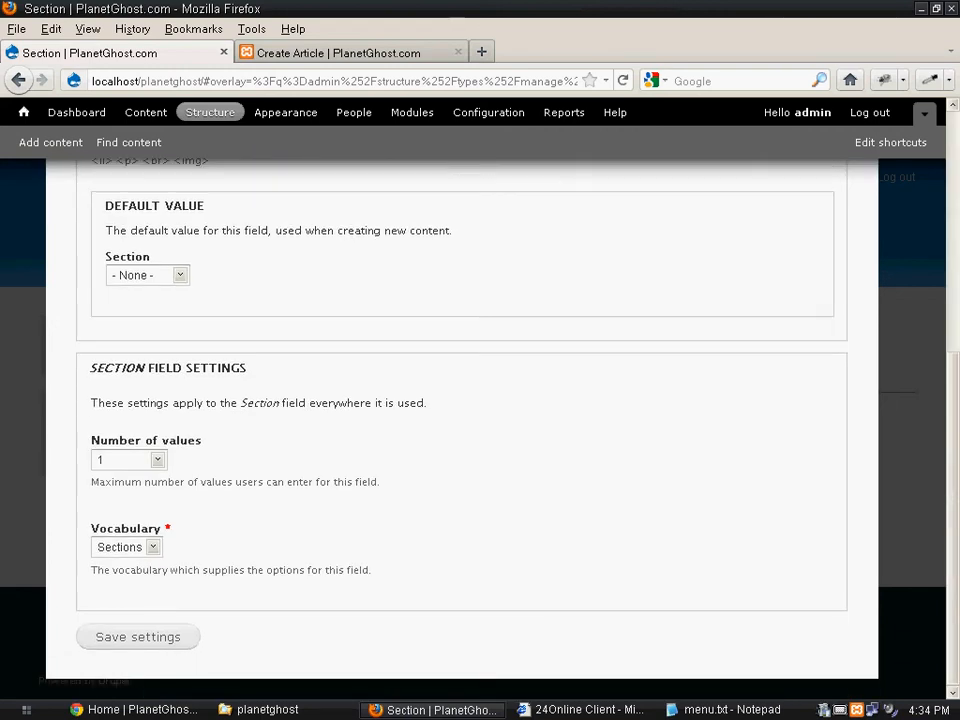
left_click(138, 637)
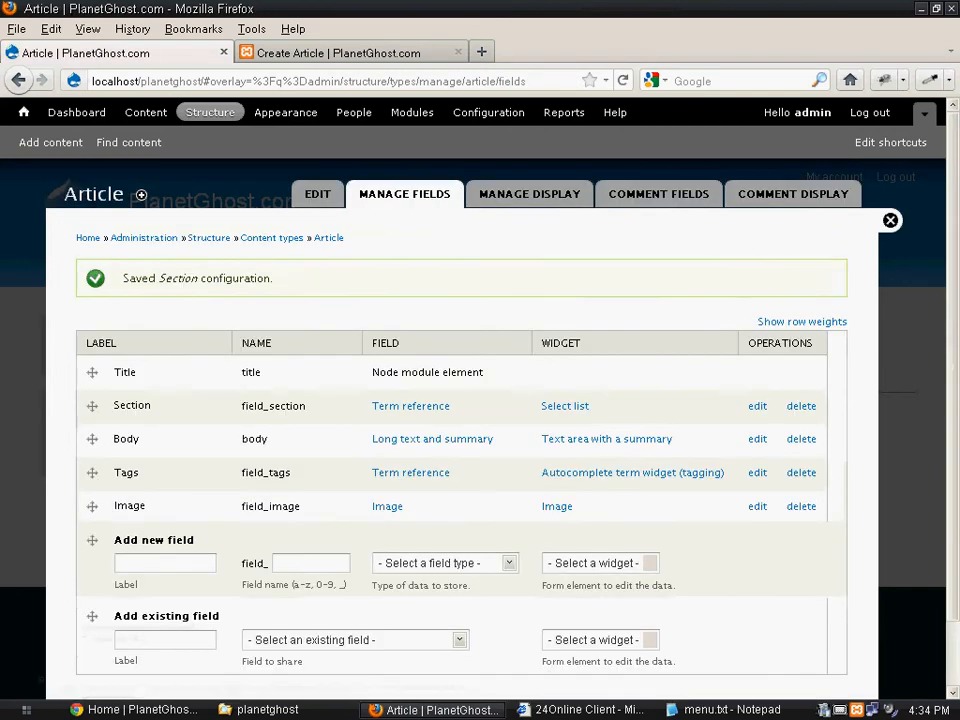
Reload the new Article form in the other browser tab and check the Section field's placement and choices
left_click(338, 53)
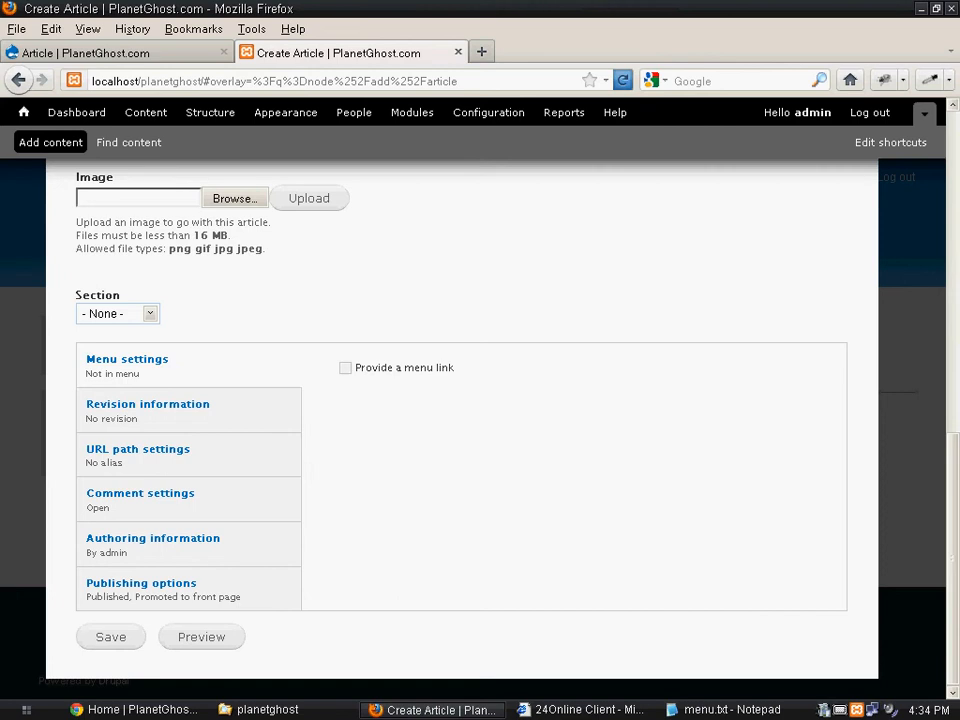
left_click(622, 80)
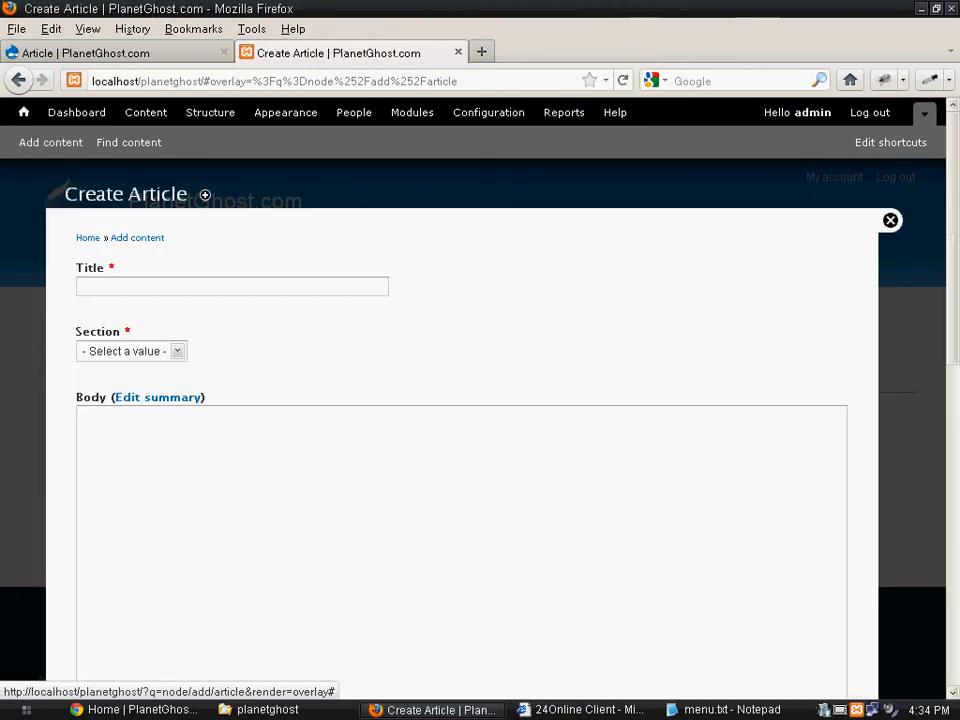
left_click(177, 351)
left_click(177, 351)
left_click(177, 351)
left_click(140, 358)
left_click(140, 358)
left_click(140, 358)
left_click(140, 351)
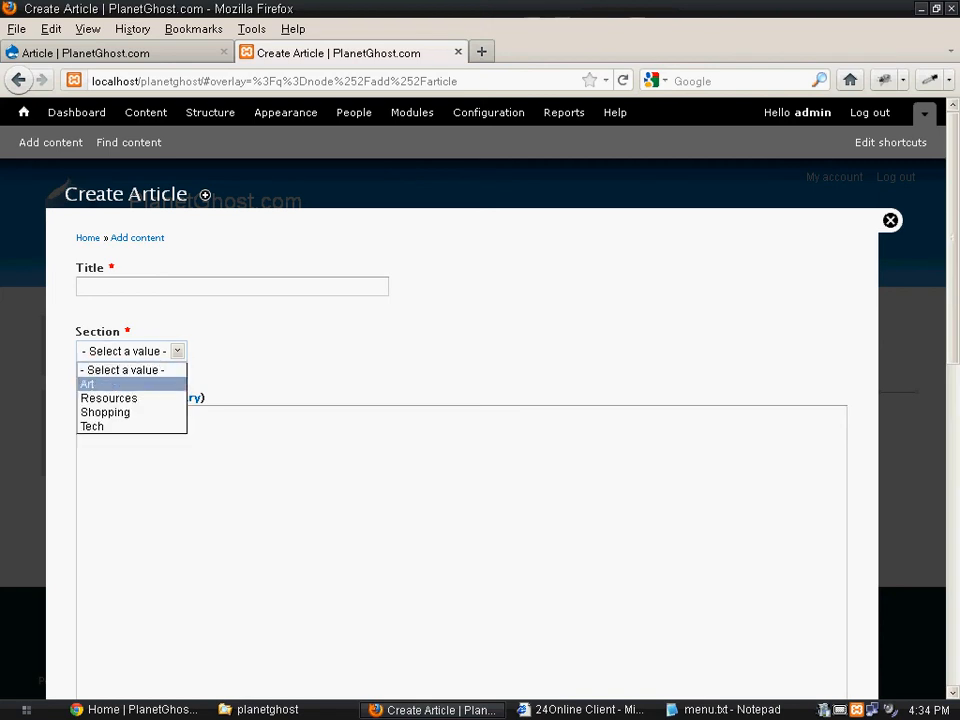
Choose Art as the new article's section and close the form without saving the article
left_click(110, 383)
double_click(232, 287)
left_click(450, 310)
left_click(232, 287)
left_click(232, 287)
left_click(450, 310)
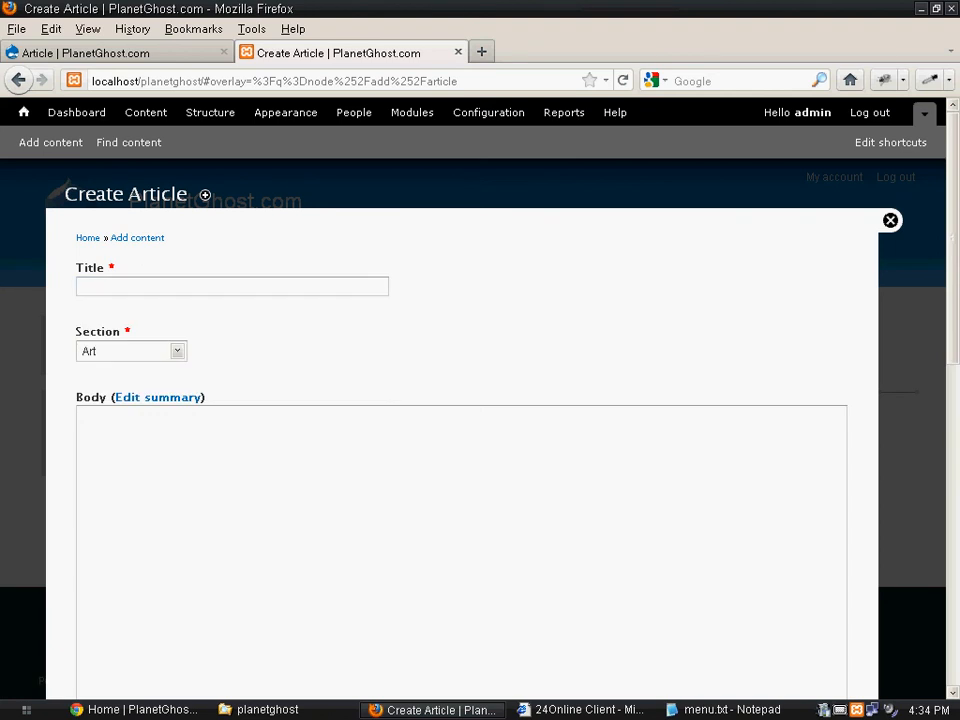
left_click(890, 220)
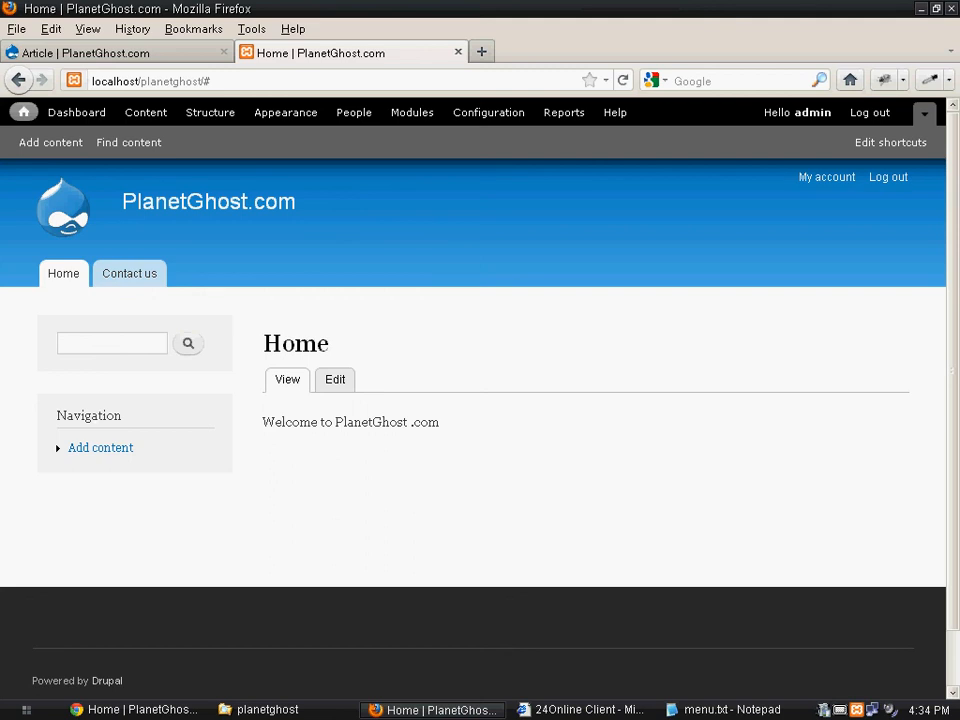
right_click(822, 709)
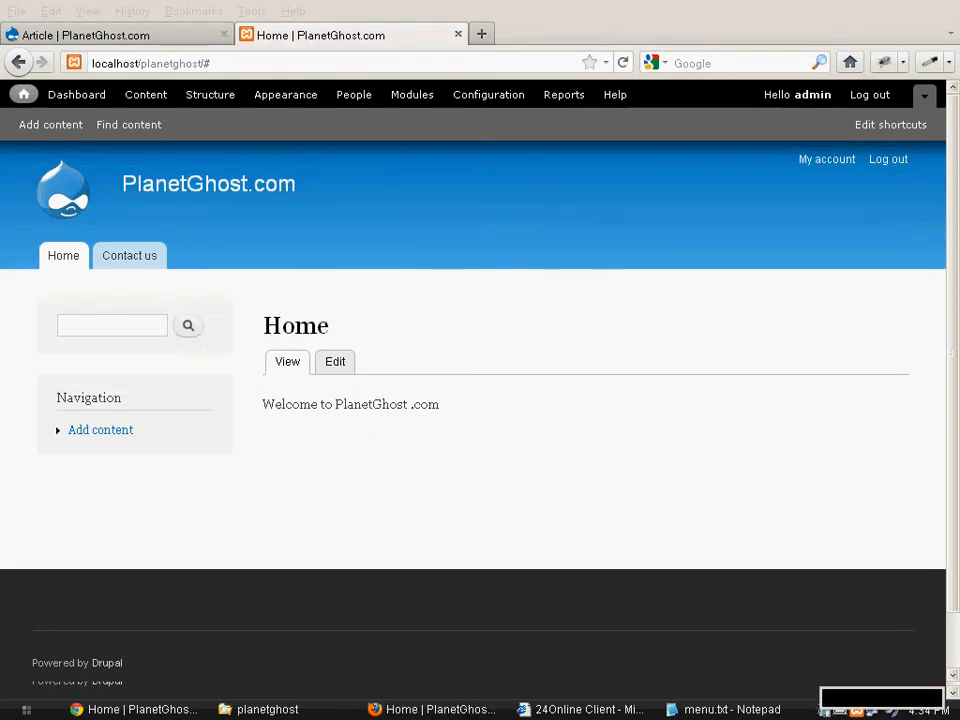